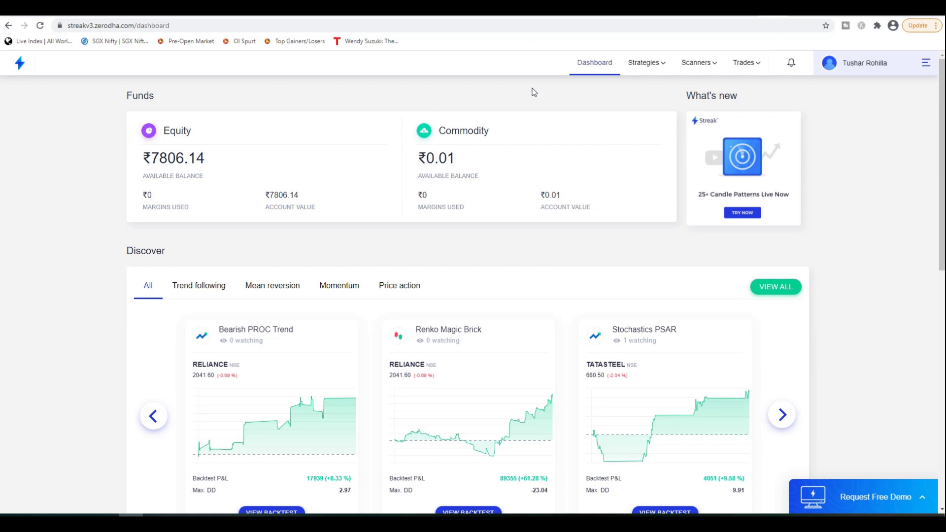
Open the form for creating a new strategy.
{"action": "left_click", "coordinate": [661, 66]}
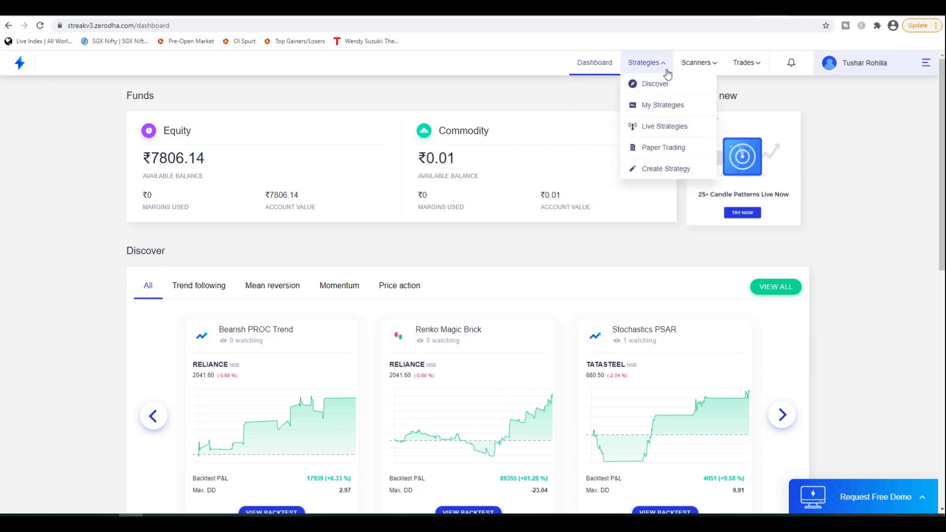
{"action": "left_click", "coordinate": [673, 173]}
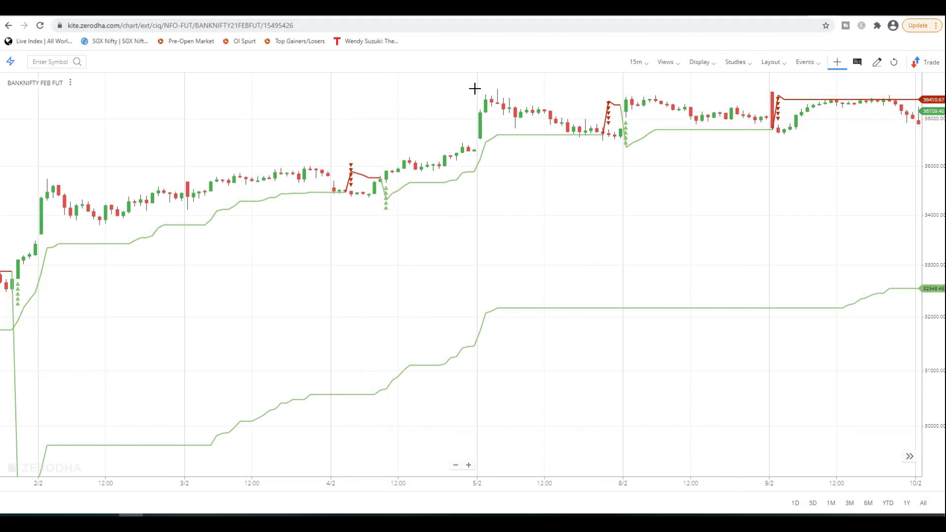
In the Kite chart window, search for nifty bank and load the NIFTY BANK index chart to examine its latest candles.
{"action": "left_click", "coordinate": [50, 62]}
{"action": "type", "text": "nifty"}
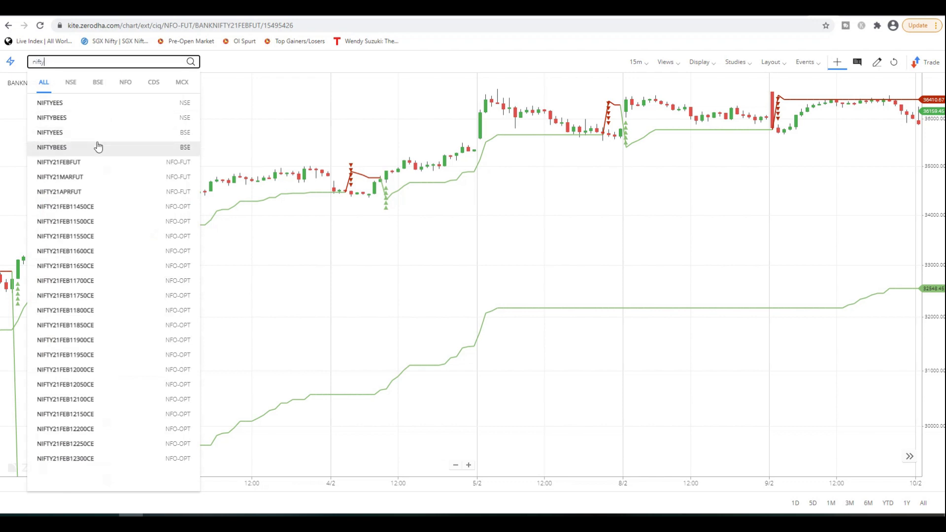
{"action": "type", "text": "bank"}
{"action": "key", "text": "BackSpace"}
{"action": "key", "text": "BackSpace"}
{"action": "key", "text": "BackSpace"}
{"action": "key", "text": "BackSpace"}
{"action": "type", "text": "bank"}
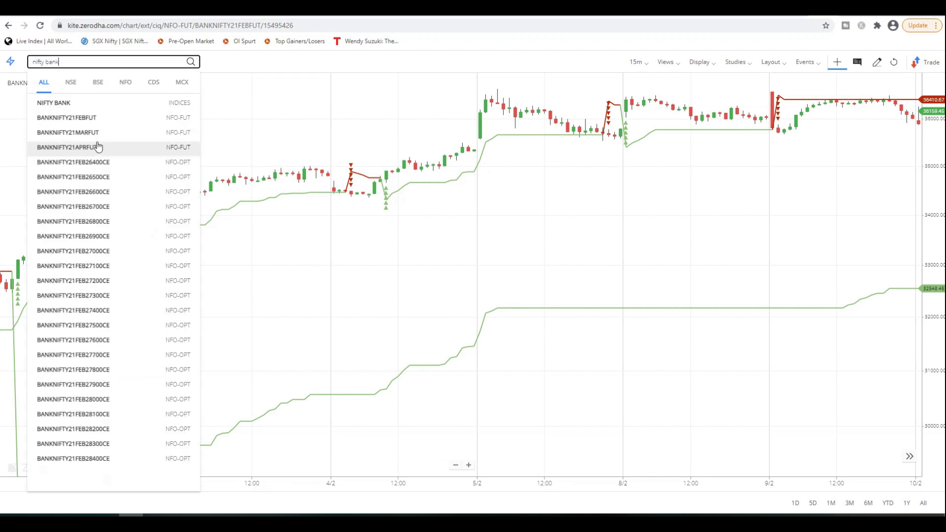
{"action": "left_click", "coordinate": [98, 104]}
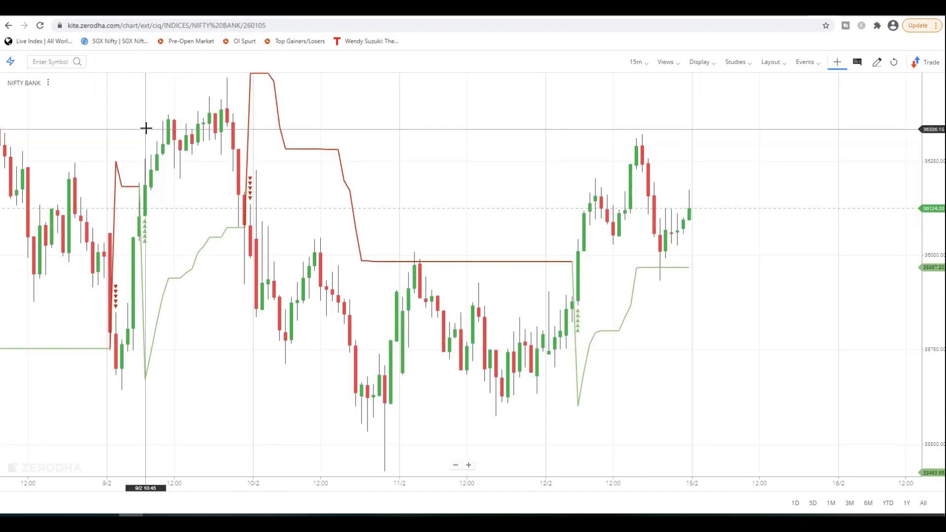
{"action": "scroll", "coordinate": [798, 237], "scroll_direction": "up", "scroll_amount": 5}
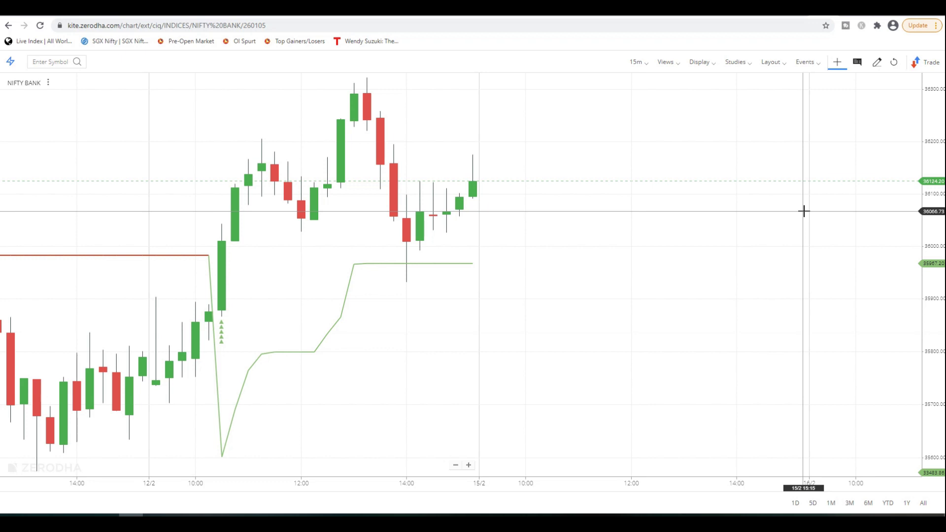
Return to the Streak strategy form and add the scrip BANKNIFTY21FEB36100CE NFO-OPT, accepting the change to Advance view.
{"action": "left_click", "coordinate": [803, 8]}
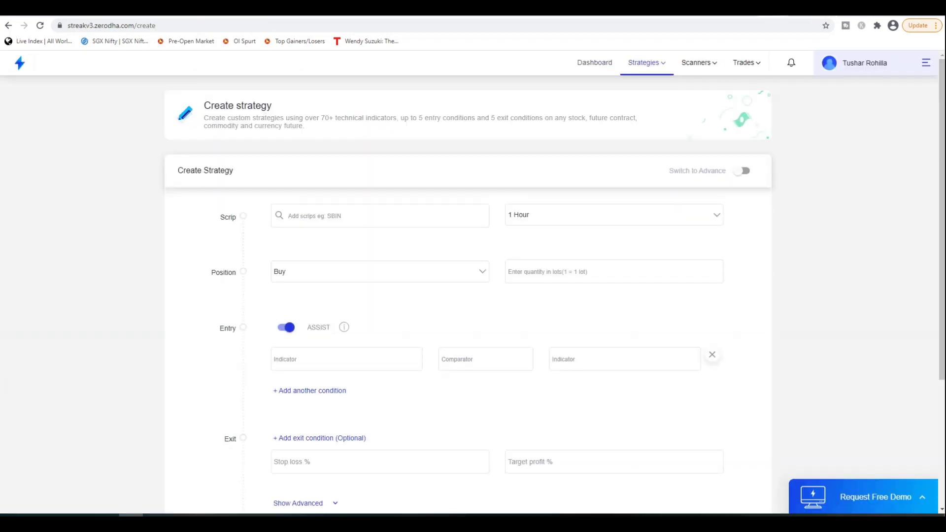
{"action": "left_click", "coordinate": [363, 217]}
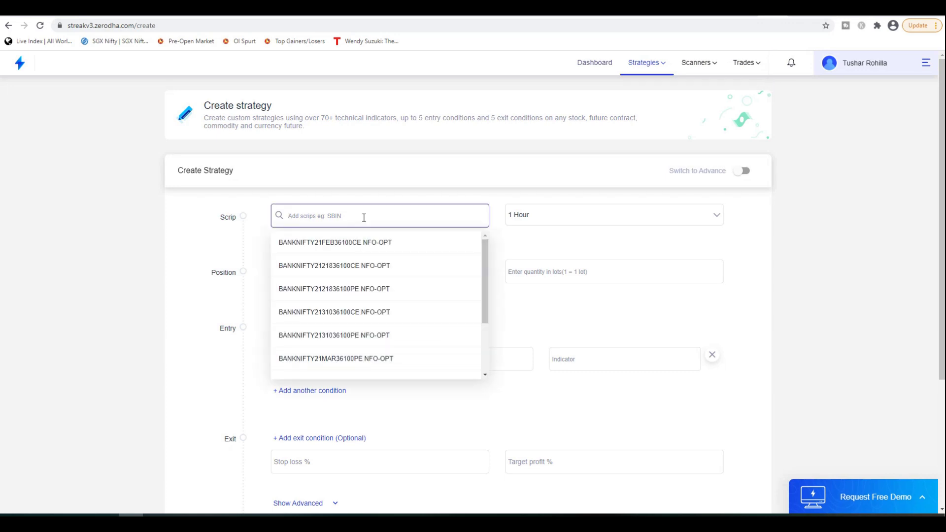
{"action": "type", "text": "36100"}
{"action": "left_click", "coordinate": [904, 514]}
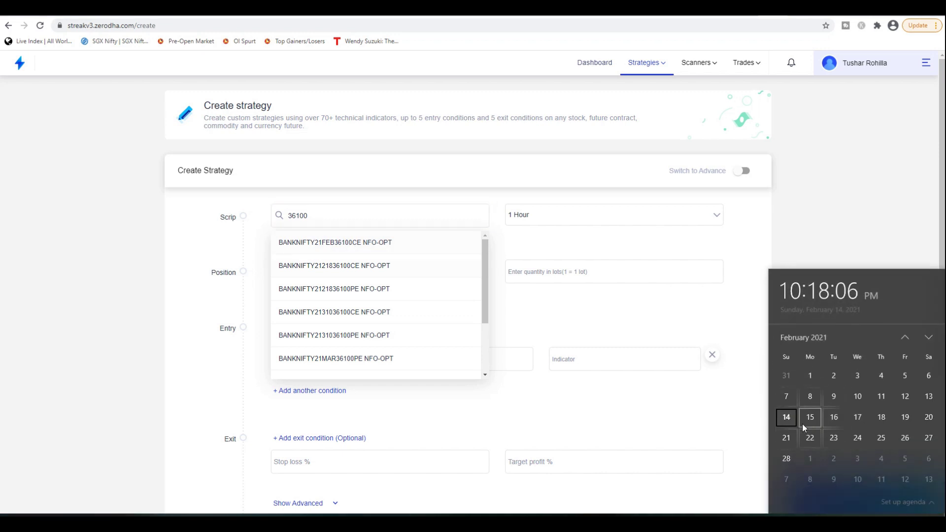
{"action": "left_click", "coordinate": [335, 246]}
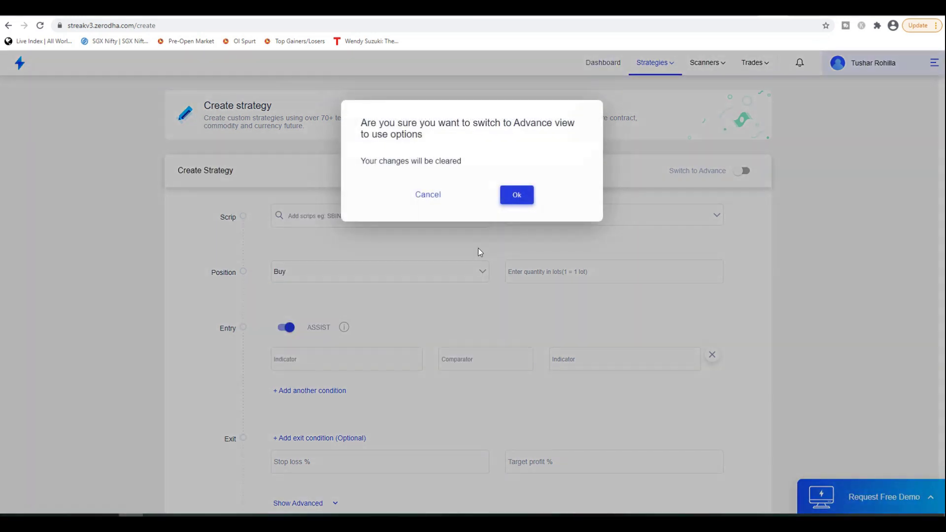
{"action": "left_click", "coordinate": [517, 195]}
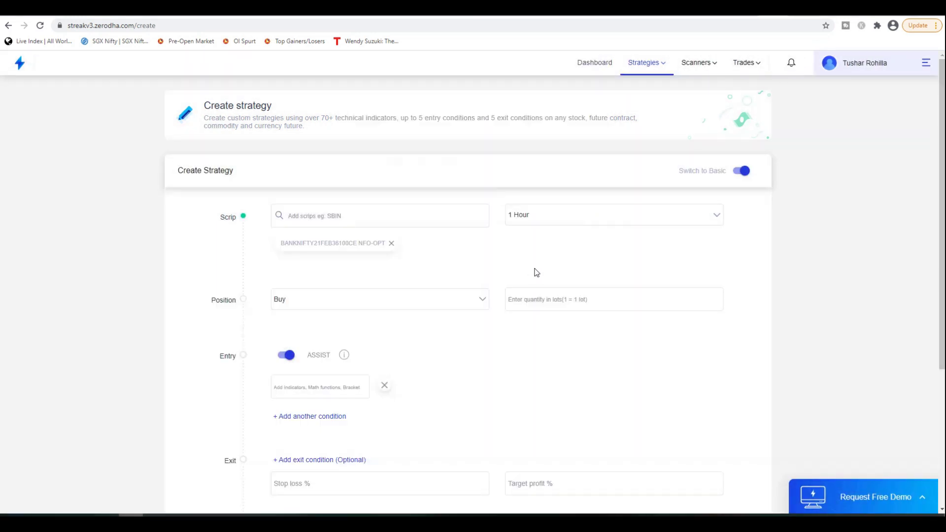
Set the strategy's candle interval to 5 Minutes and the Buy position quantity to 1 lot.
{"action": "left_click", "coordinate": [552, 221]}
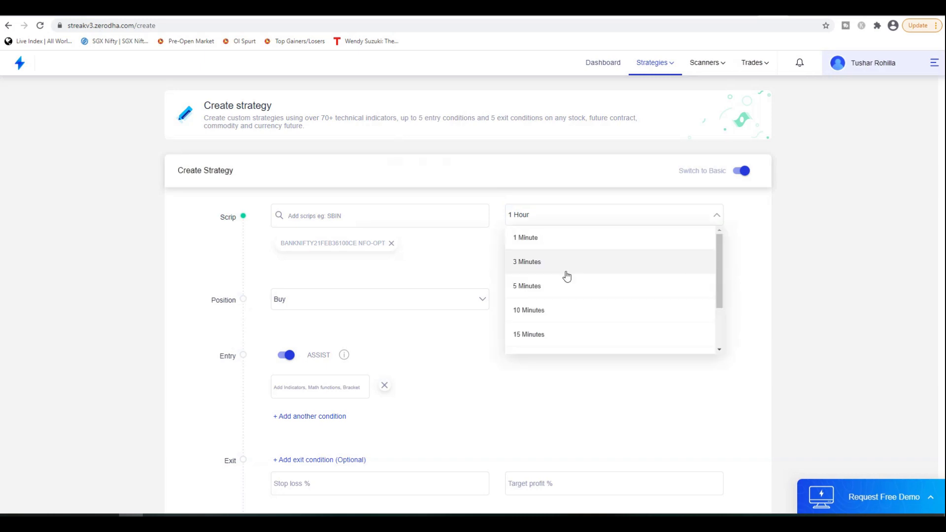
{"action": "left_click", "coordinate": [563, 289]}
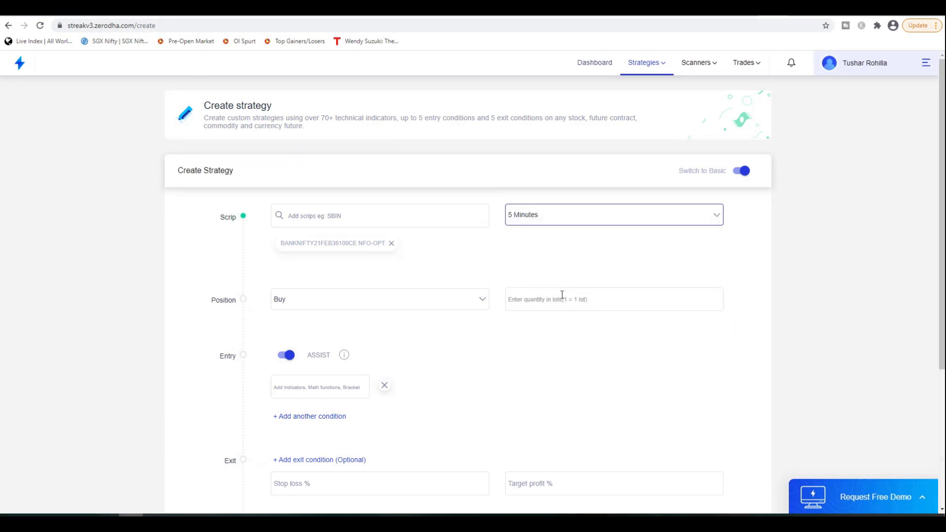
{"action": "scroll", "coordinate": [562, 295], "scroll_direction": "down", "scroll_amount": 2}
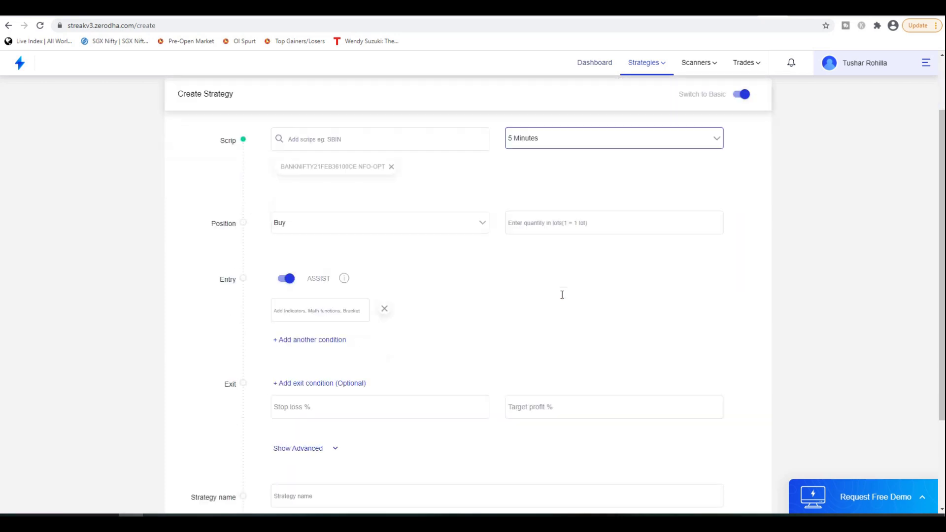
{"action": "scroll", "coordinate": [562, 298], "scroll_direction": "up", "scroll_amount": 2}
{"action": "left_click", "coordinate": [562, 297]}
{"action": "type", "text": "1"}
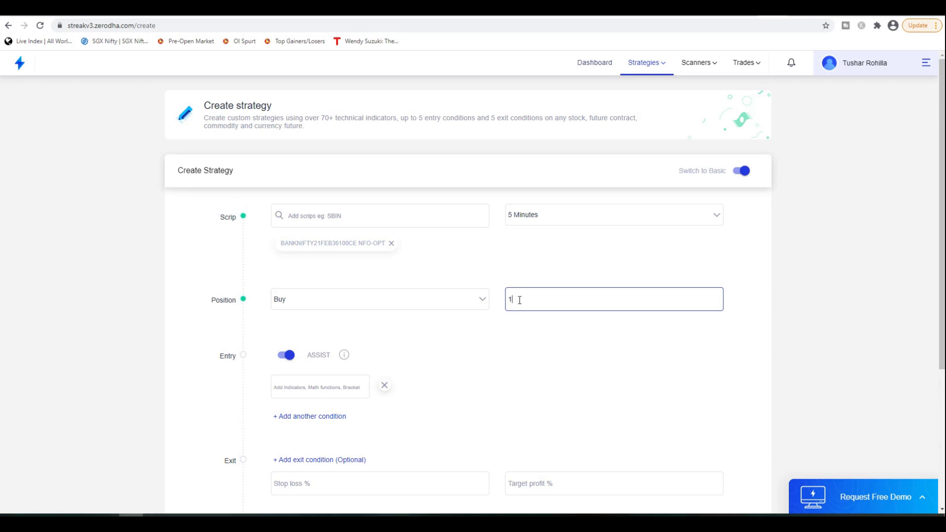
{"action": "left_click", "coordinate": [547, 321]}
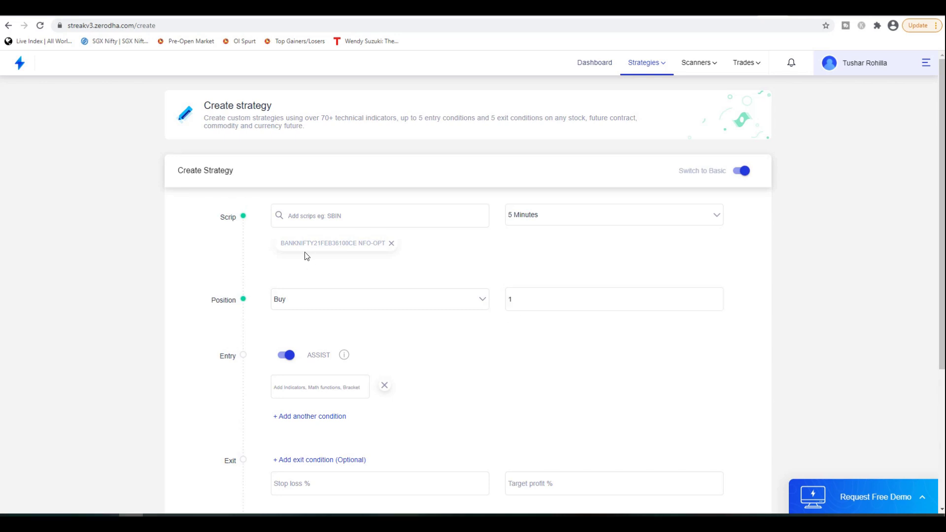
{"action": "left_click", "coordinate": [518, 298]}
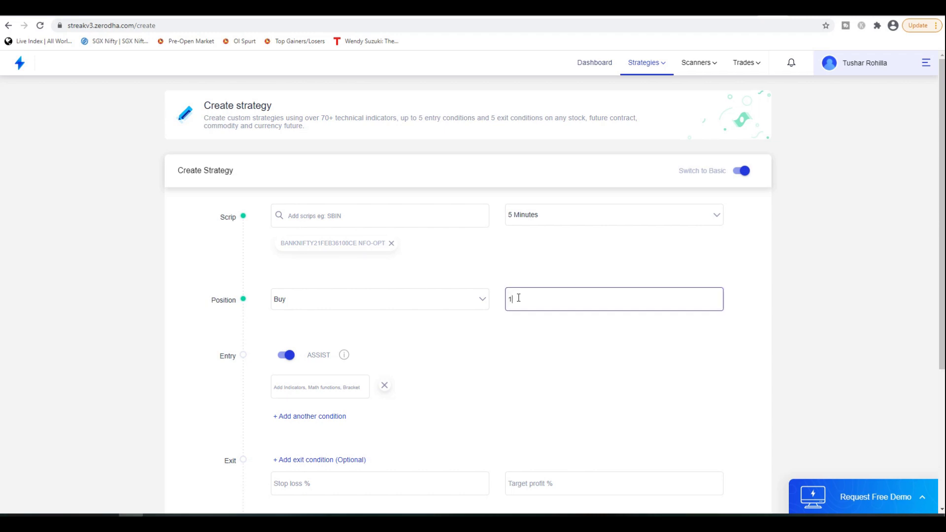
{"action": "left_click", "coordinate": [555, 366]}
Add the Symbol math function to the first entry condition.
{"action": "scroll", "coordinate": [557, 368], "scroll_direction": "down", "scroll_amount": 2}
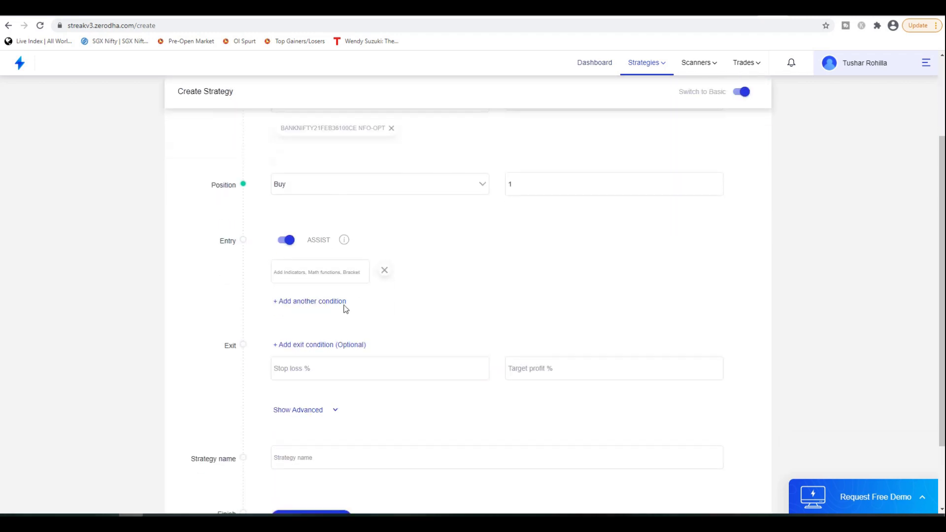
{"action": "left_click", "coordinate": [307, 273]}
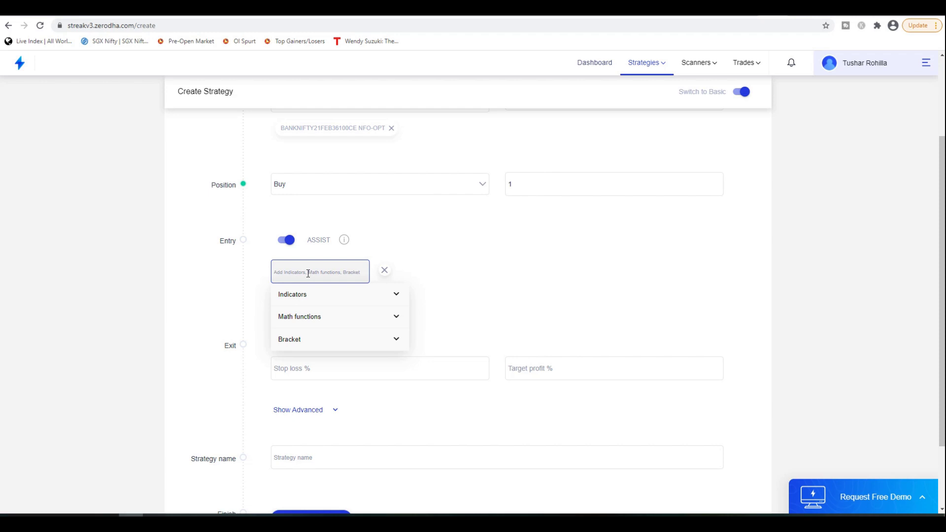
{"action": "type", "text": "symbol"}
{"action": "left_click", "coordinate": [339, 318]}
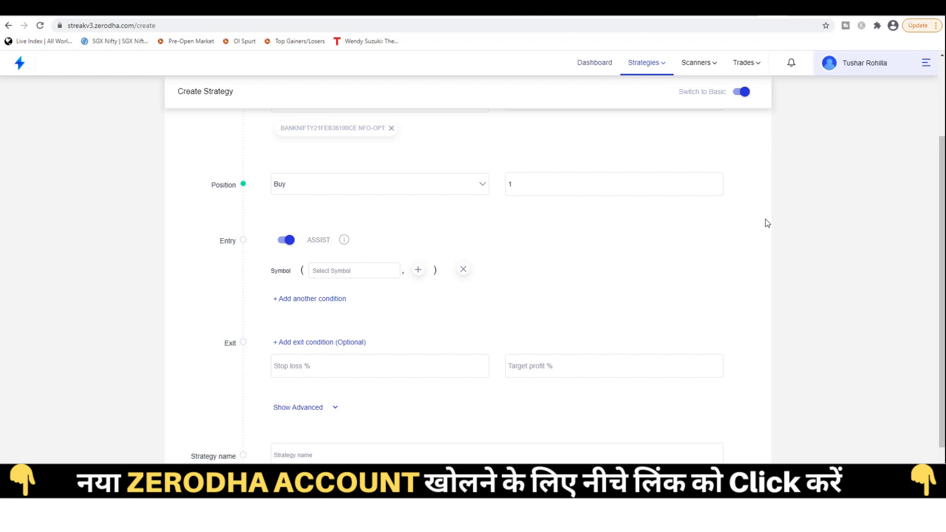
{"action": "scroll", "coordinate": [447, 268], "scroll_direction": "up", "scroll_amount": 3}
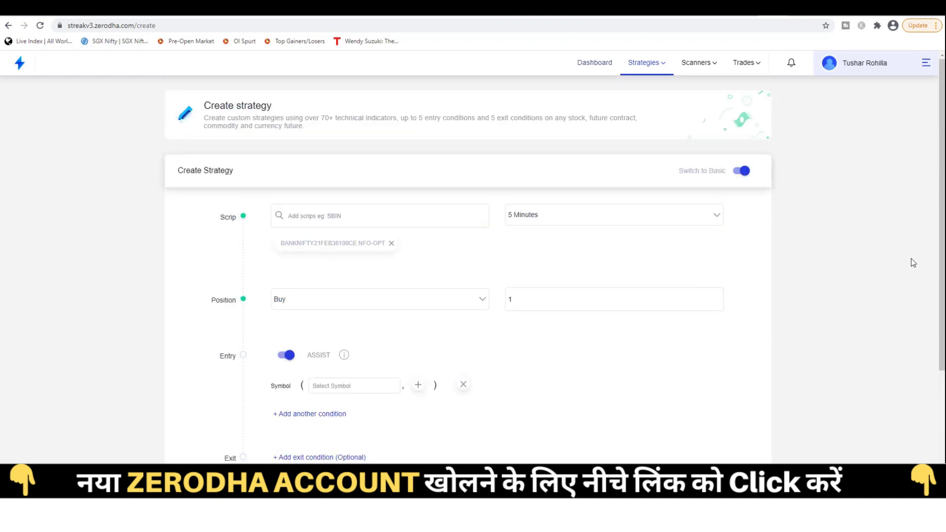
{"action": "left_click_drag", "start_coordinate": [943, 245], "coordinate": [943, 253]}
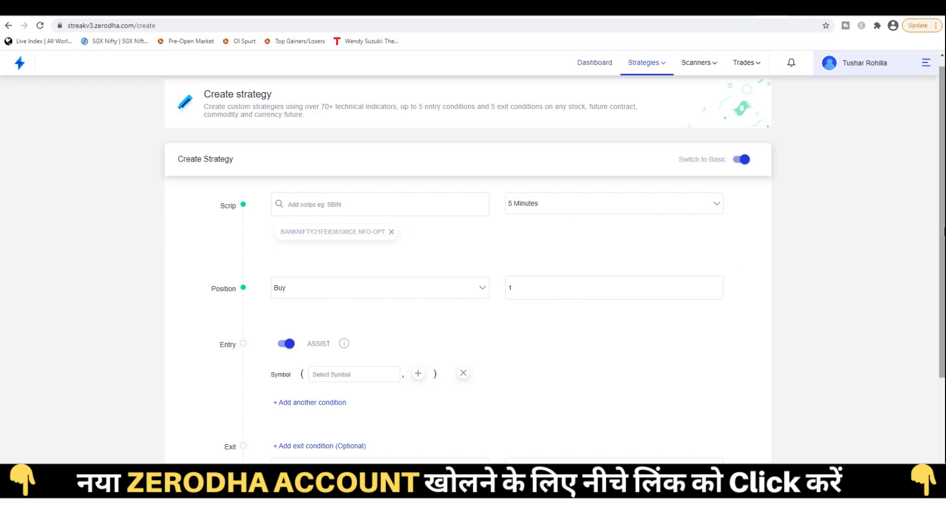
{"action": "scroll", "coordinate": [739, 261], "scroll_direction": "down", "scroll_amount": 1}
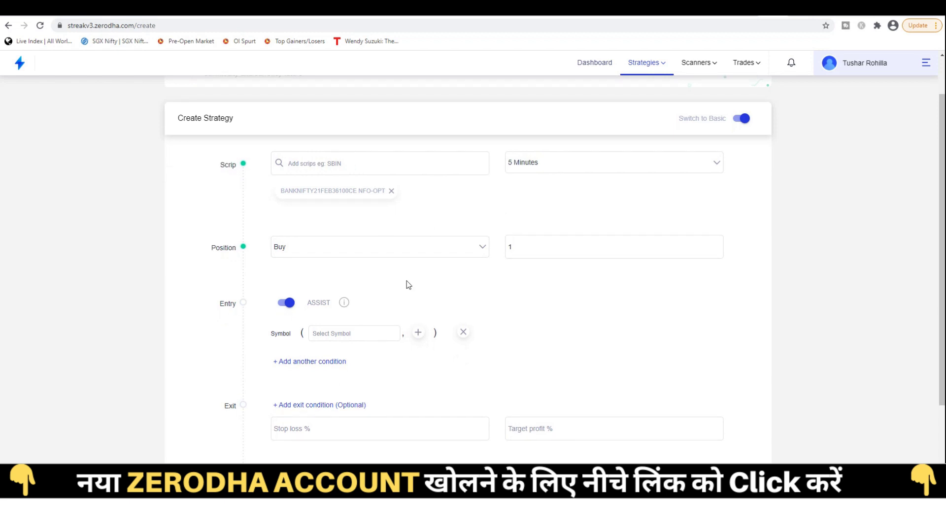
{"action": "scroll", "coordinate": [412, 285], "scroll_direction": "down", "scroll_amount": 3}
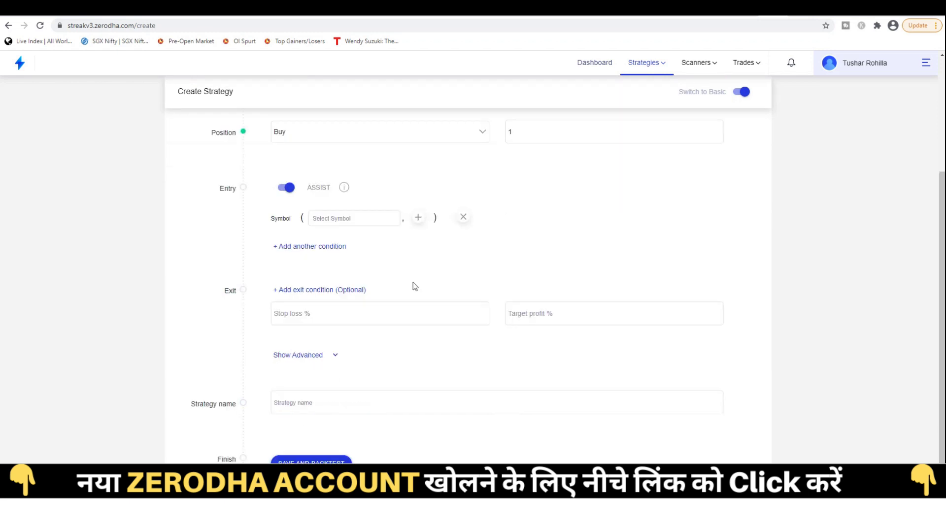
{"action": "left_click", "coordinate": [368, 221]}
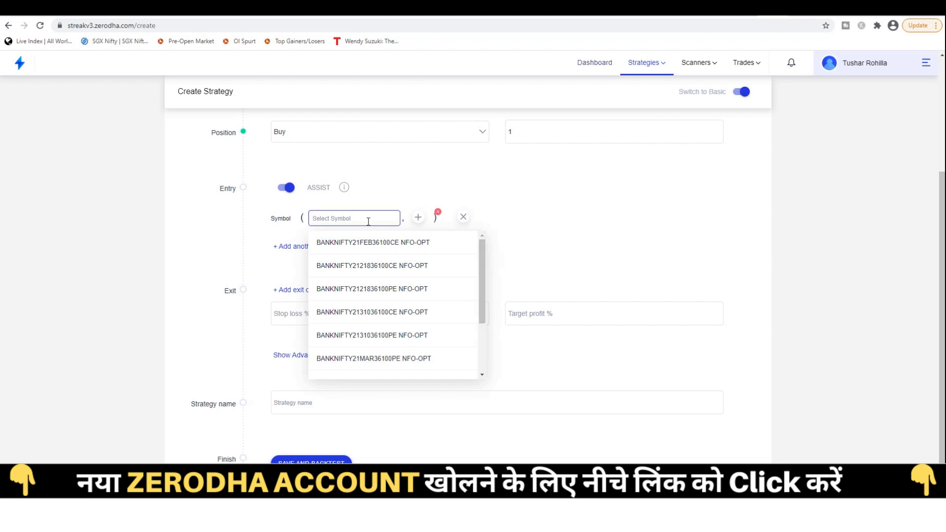
{"action": "left_click", "coordinate": [603, 201]}
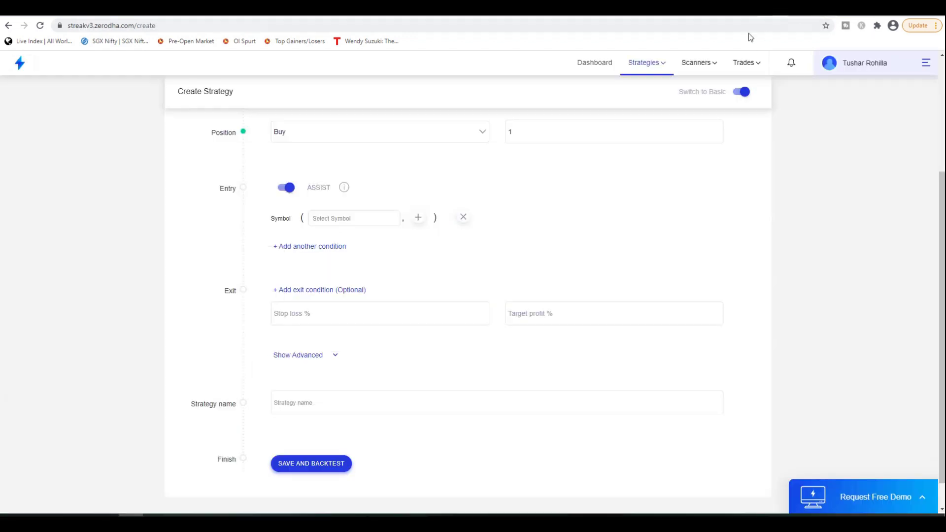
{"action": "scroll", "coordinate": [656, 251], "scroll_direction": "up", "scroll_amount": 2}
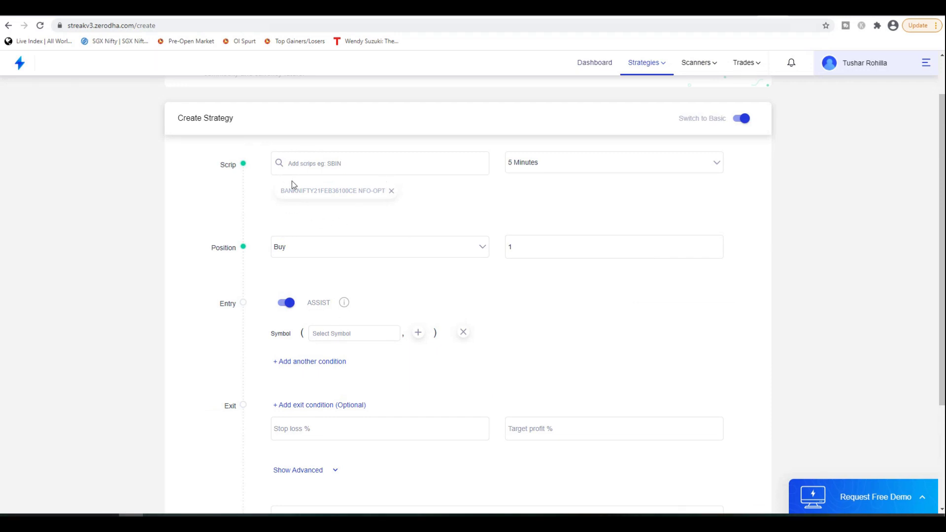
{"action": "scroll", "coordinate": [374, 212], "scroll_direction": "down", "scroll_amount": 2}
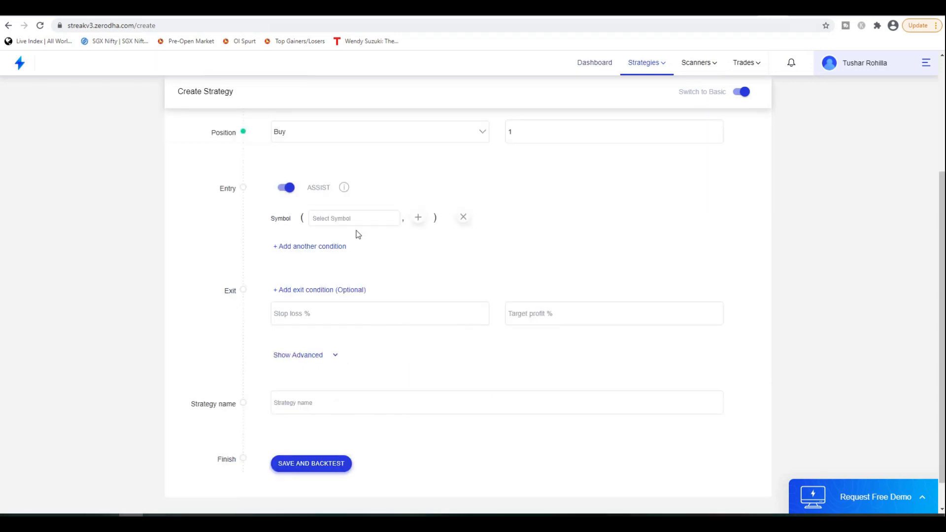
Set the entry condition's Symbol function to the BANKNIFTY21FEBFUT NFO-FUT contract.
{"action": "left_click", "coordinate": [354, 219]}
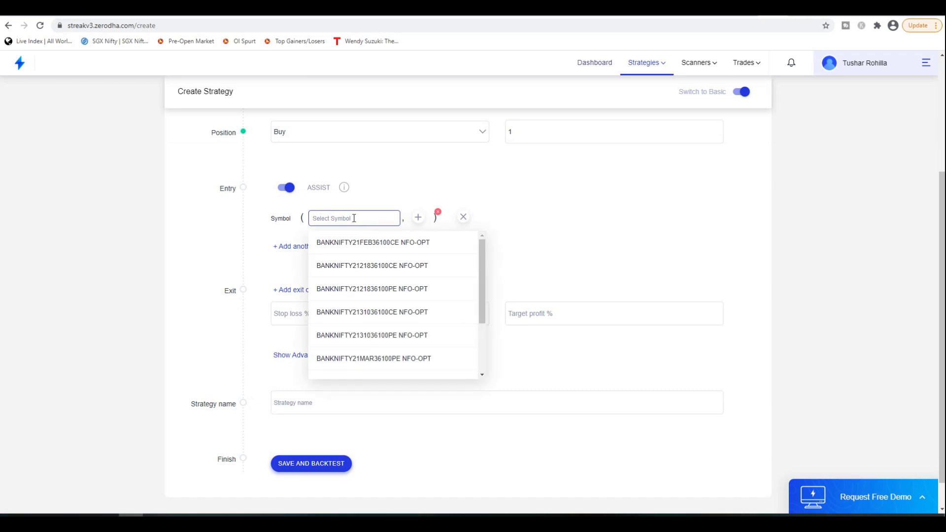
{"action": "type", "text": "banknifty"}
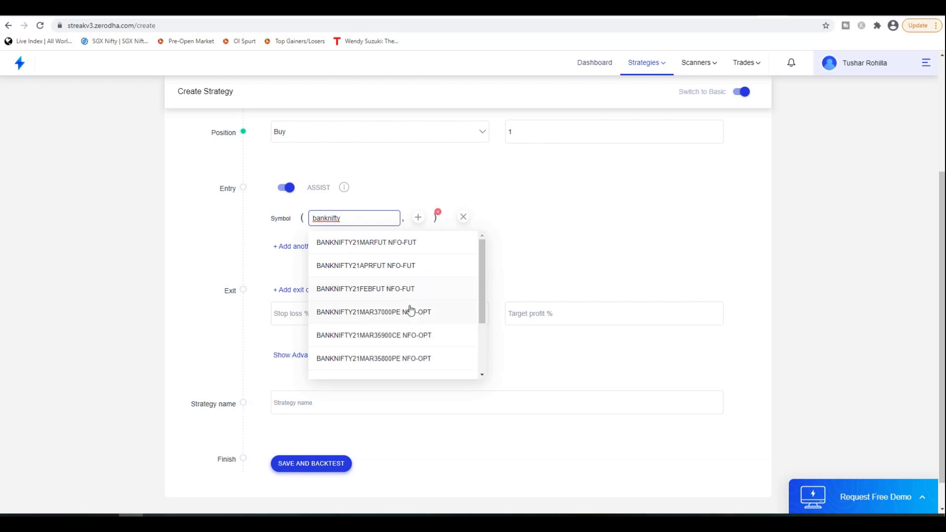
{"action": "left_click", "coordinate": [365, 289]}
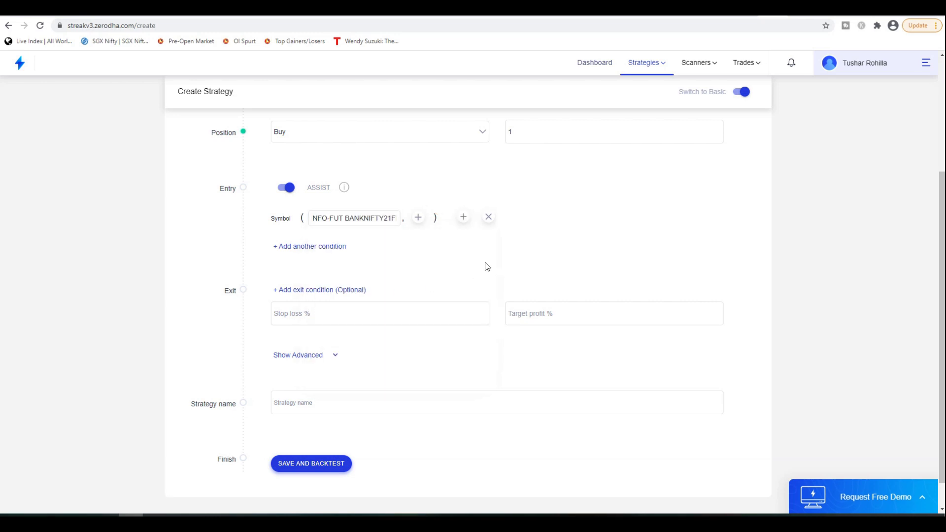
Add the Close price indicator inside the entry condition's Symbol function, keeping offset 0.
{"action": "left_click", "coordinate": [427, 221]}
{"action": "left_click", "coordinate": [469, 221]}
{"action": "type", "text": "close"}
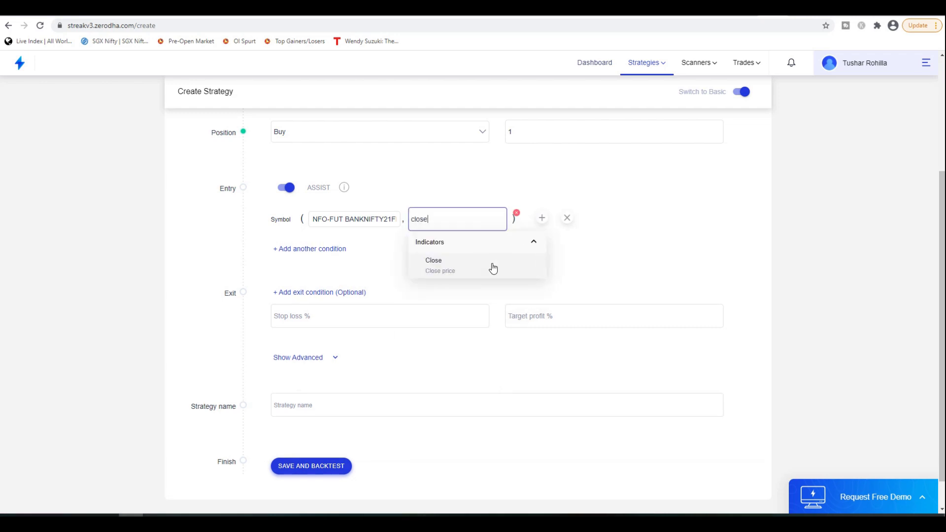
{"action": "left_click", "coordinate": [491, 268]}
{"action": "left_click", "coordinate": [460, 319]}
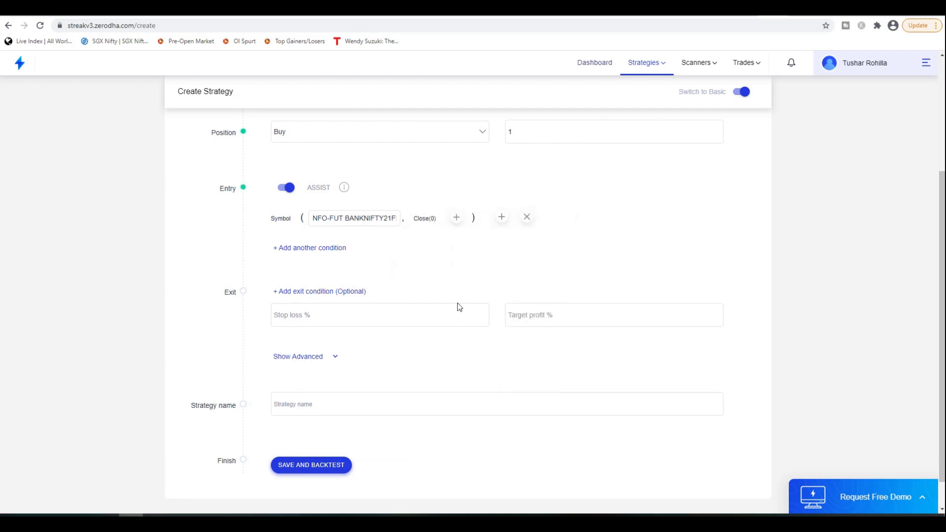
Add the crosses above comparator after Close(0) inside the first entry condition's Symbol function.
{"action": "left_click", "coordinate": [456, 221]}
{"action": "left_click", "coordinate": [492, 223]}
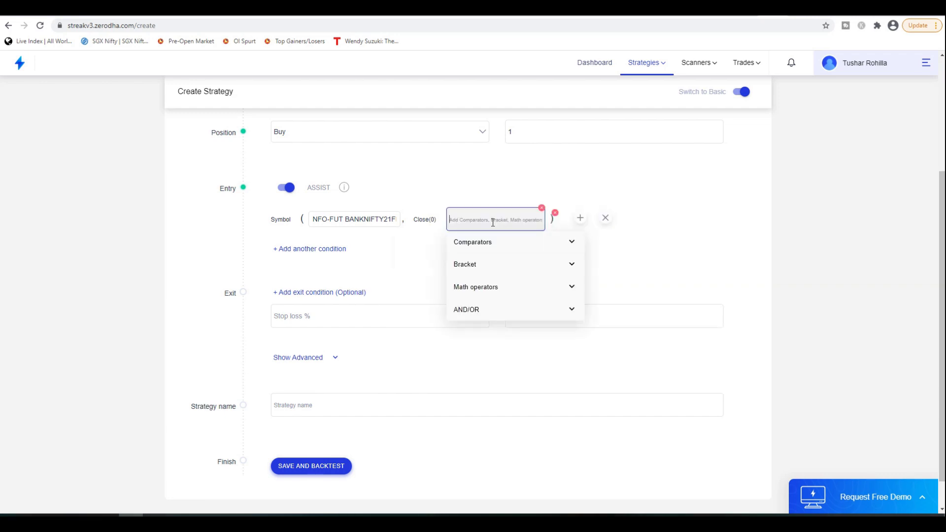
{"action": "type", "text": "cro"}
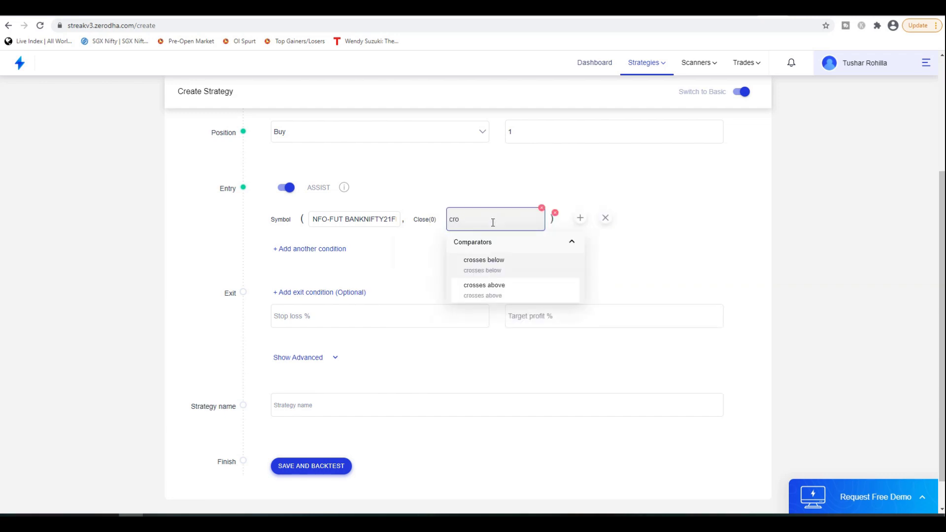
{"action": "left_click", "coordinate": [507, 290]}
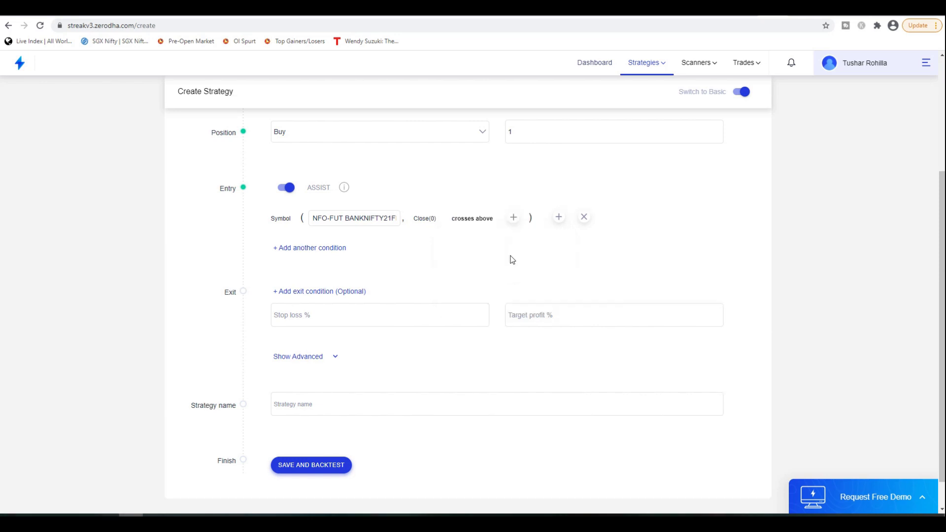
Add the Supertrend indicator after crosses above in the first entry condition, with period 7, multiplier 3 and offset 0.
{"action": "left_click", "coordinate": [513, 218]}
{"action": "type", "text": "sup"}
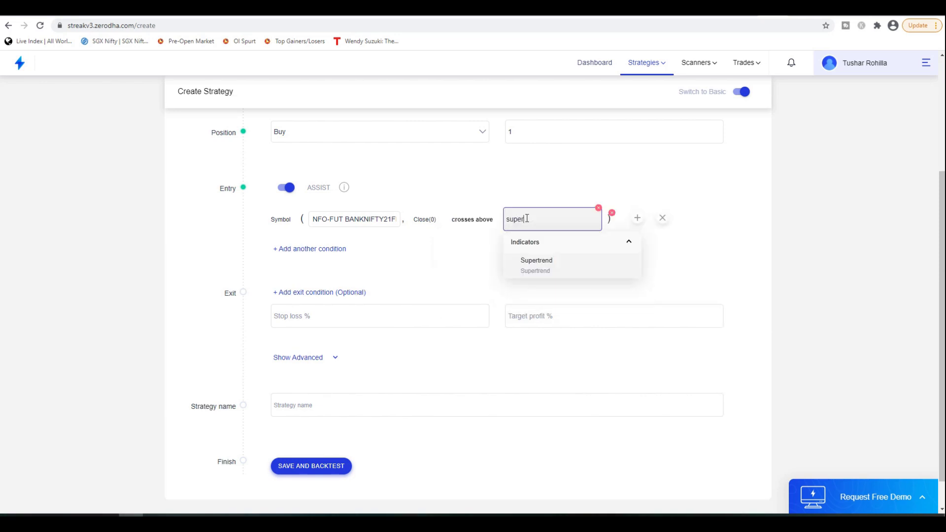
{"action": "type", "text": "er"}
{"action": "left_click", "coordinate": [591, 266]}
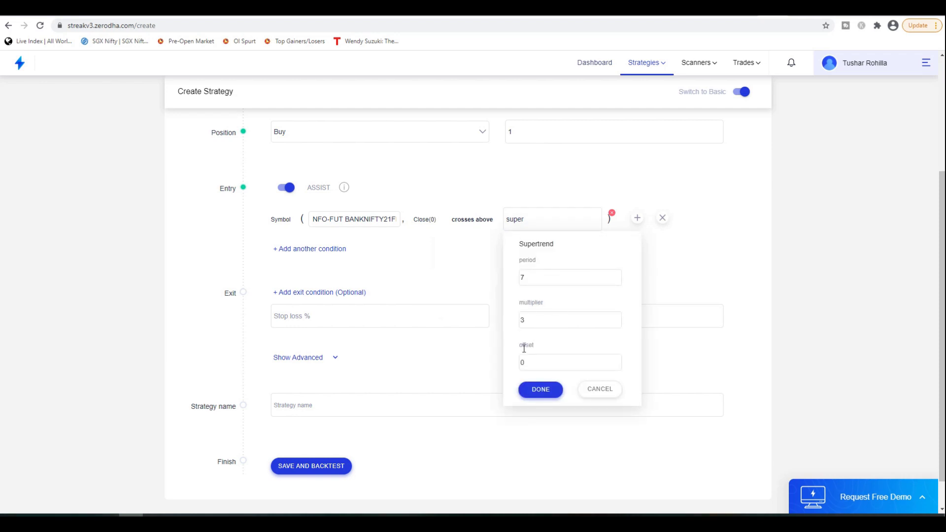
{"action": "left_click", "coordinate": [538, 392]}
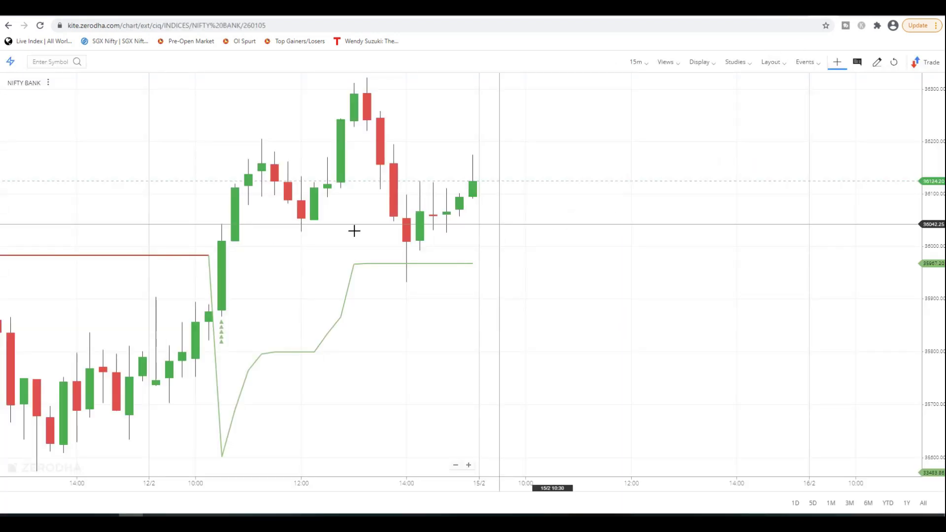
Switch to the Kite NIFTY BANK chart and examine its Supertrend signals across earlier sessions.
{"action": "scroll", "coordinate": [413, 224], "scroll_direction": "down", "scroll_amount": 10}
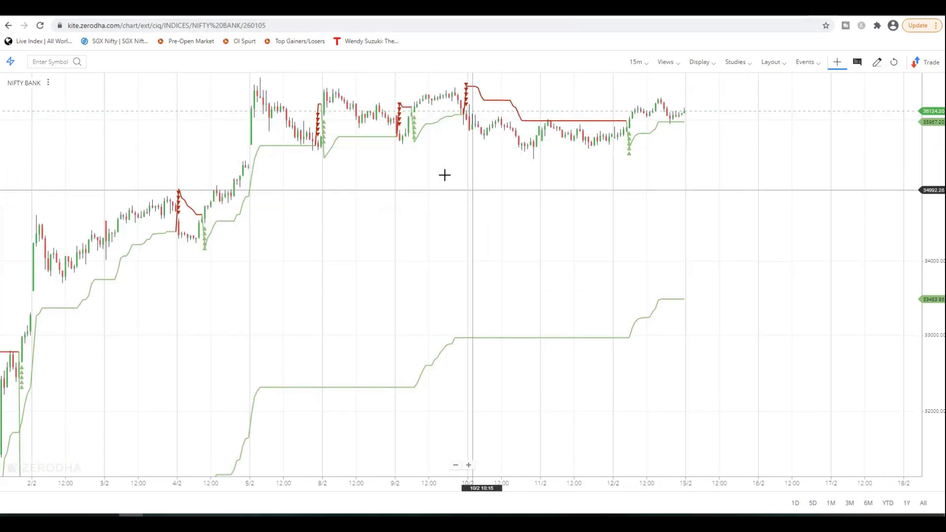
{"action": "left_click_drag", "start_coordinate": [384, 194], "coordinate": [635, 183]}
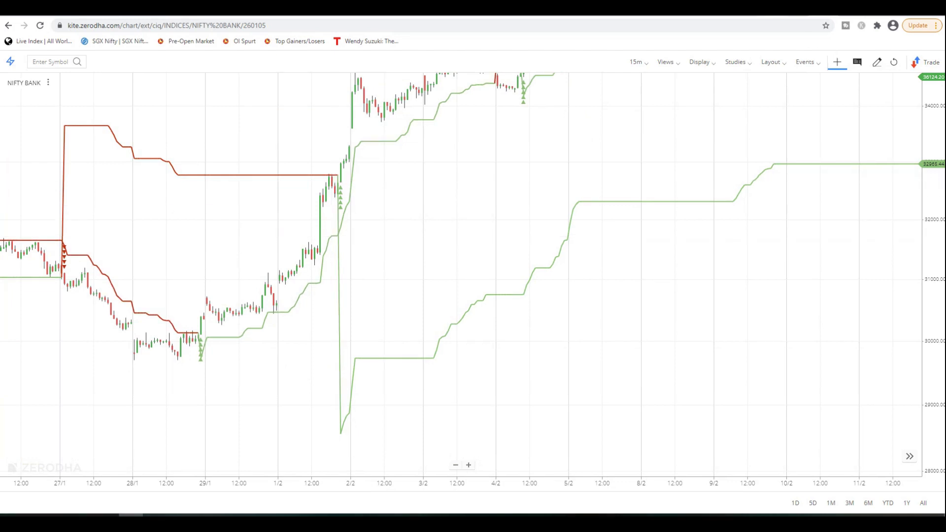
{"action": "key", "text": "ctrl+Tab"}
Add a second entry condition joined with and, and inspect a Supertrend (7,3) crossover on the Kite NIFTY BANK chart.
{"action": "left_click", "coordinate": [309, 249]}
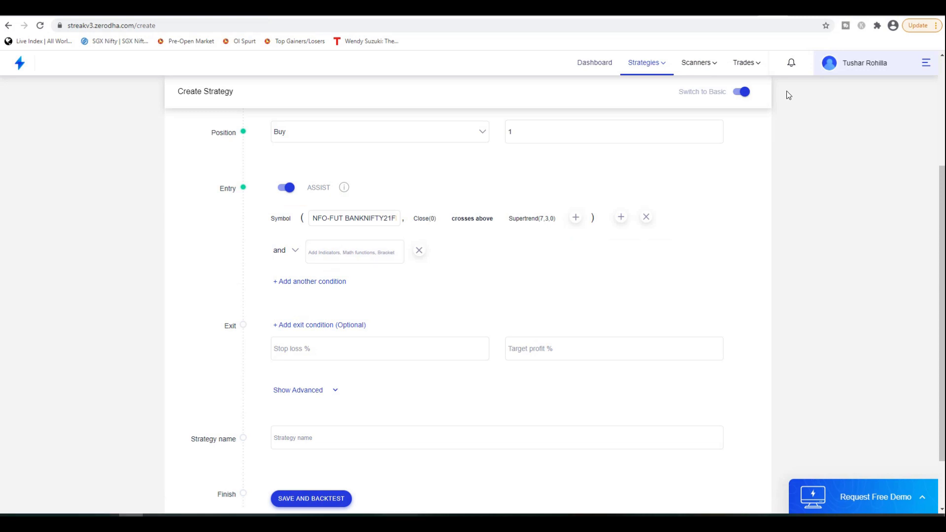
{"action": "key", "text": "ctrl+Tab"}
{"action": "scroll", "coordinate": [557, 171], "scroll_direction": "up", "scroll_amount": 5}
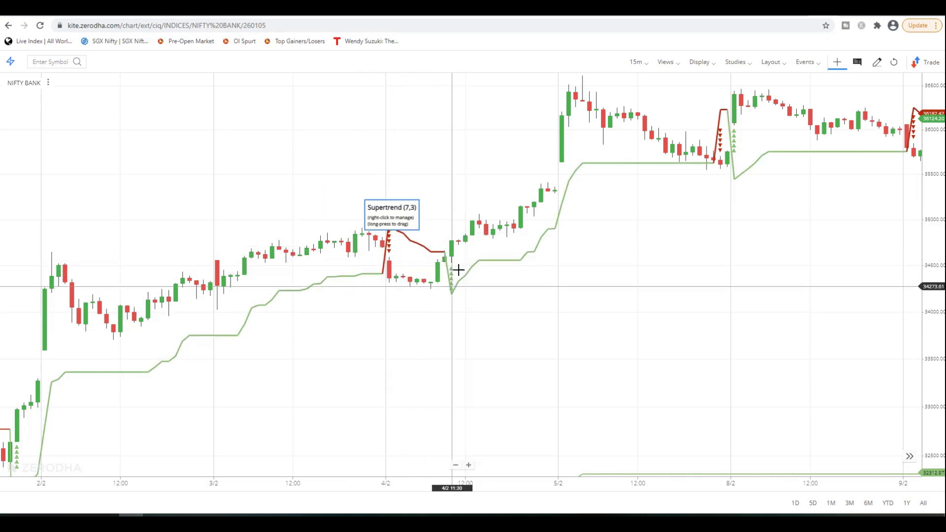
{"action": "left_click_drag", "start_coordinate": [458, 306], "coordinate": [444, 247]}
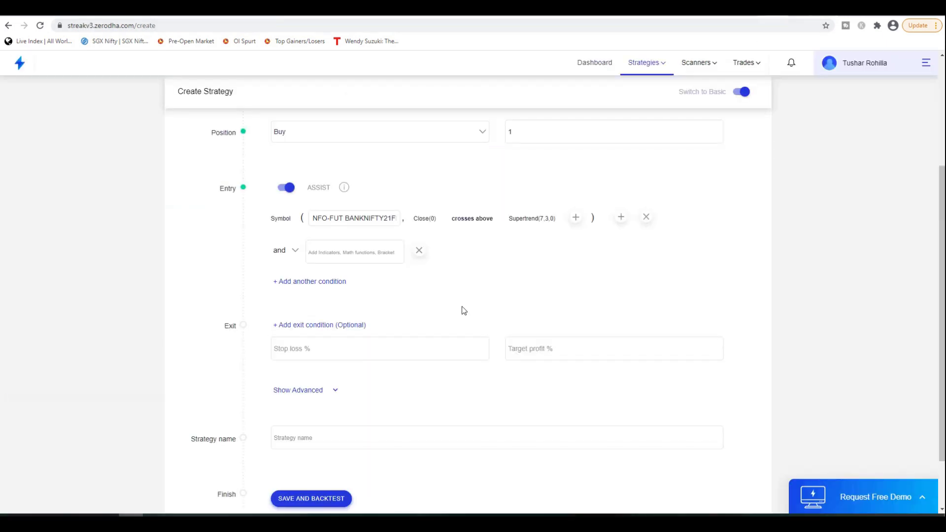
Add the Symbol math function to the second entry condition.
{"action": "left_click", "coordinate": [348, 251]}
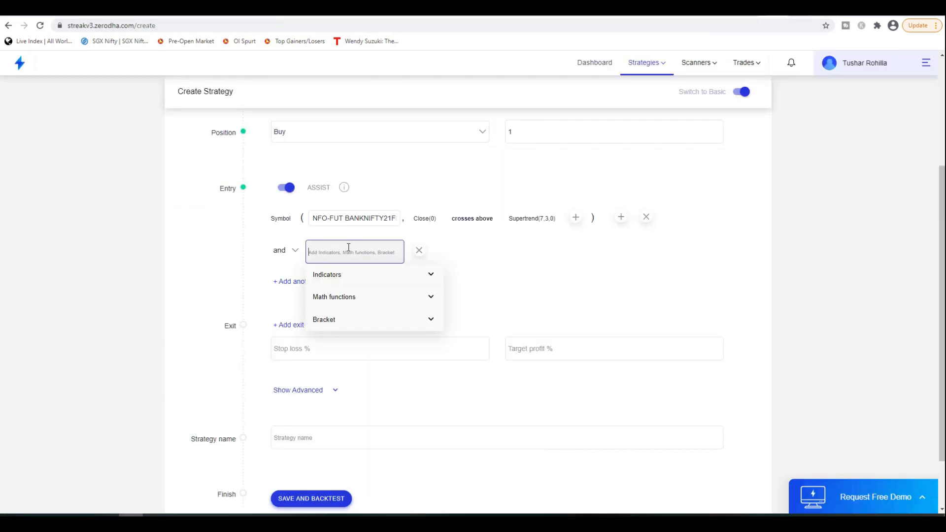
{"action": "type", "text": "bankni"}
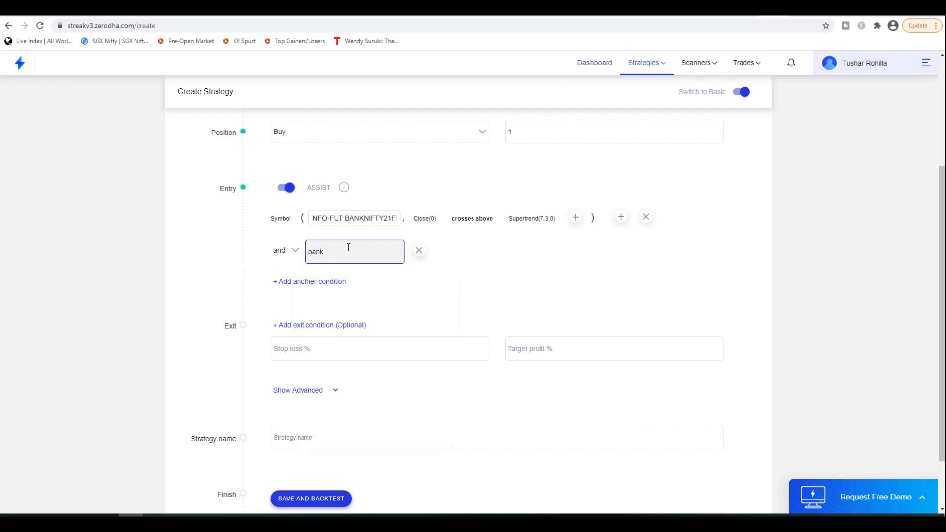
{"action": "key", "text": "BackSpace"}
{"action": "key", "text": "BackSpace"}
{"action": "key", "text": "BackSpace"}
{"action": "key", "text": "BackSpace"}
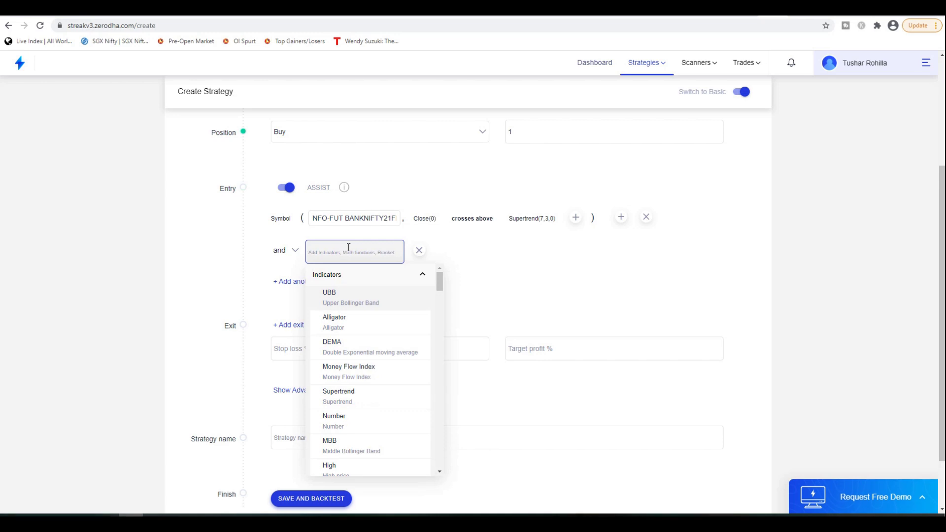
{"action": "type", "text": "sym"}
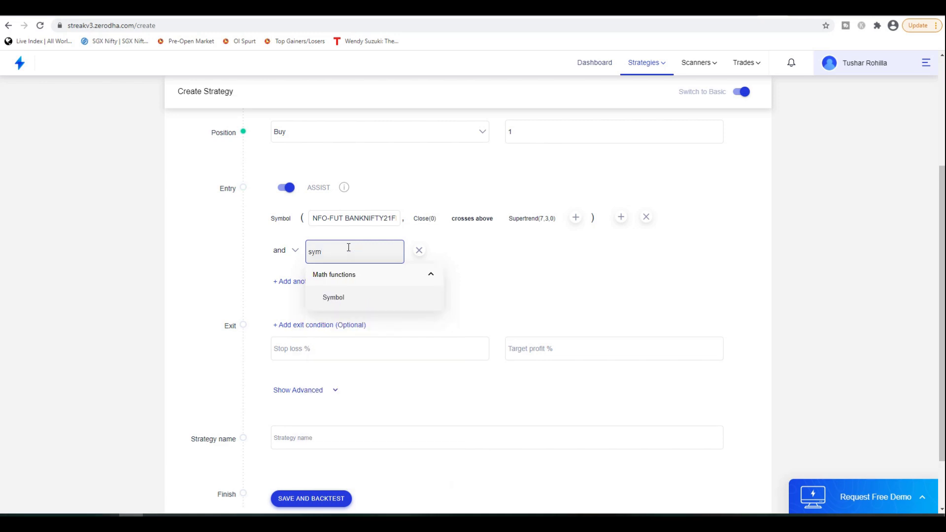
{"action": "left_click", "coordinate": [378, 297]}
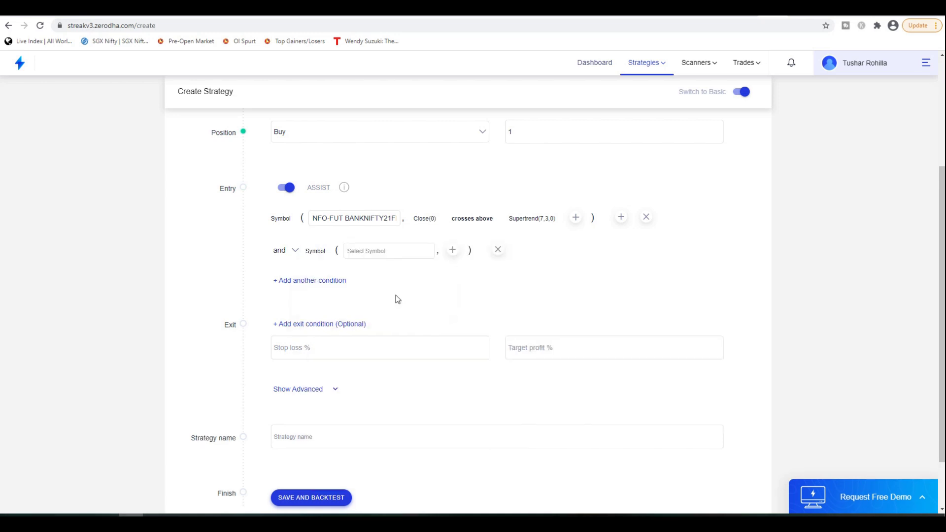
Set the second entry condition's Symbol function to the BANKNIFTY21FEBFUT NFO-FUT contract.
{"action": "left_click", "coordinate": [391, 252]}
{"action": "type", "text": "bank"}
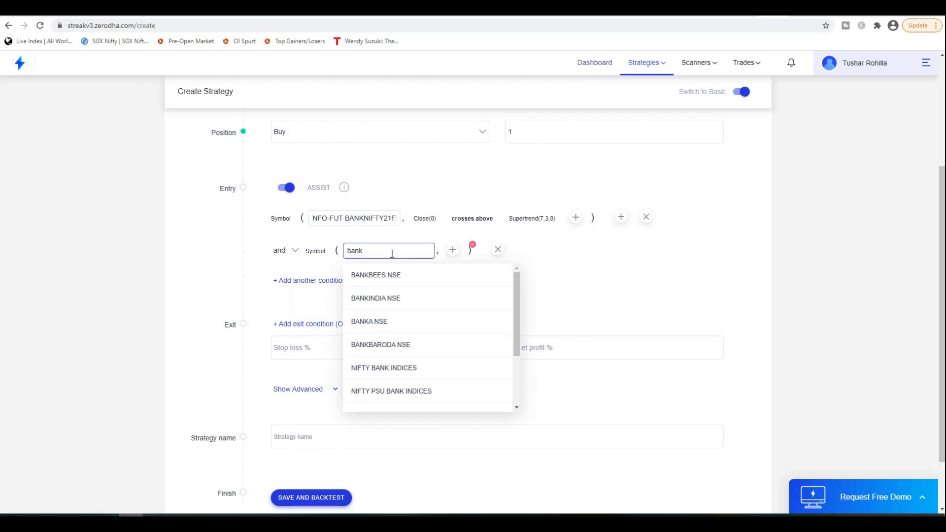
{"action": "type", "text": "nift"}
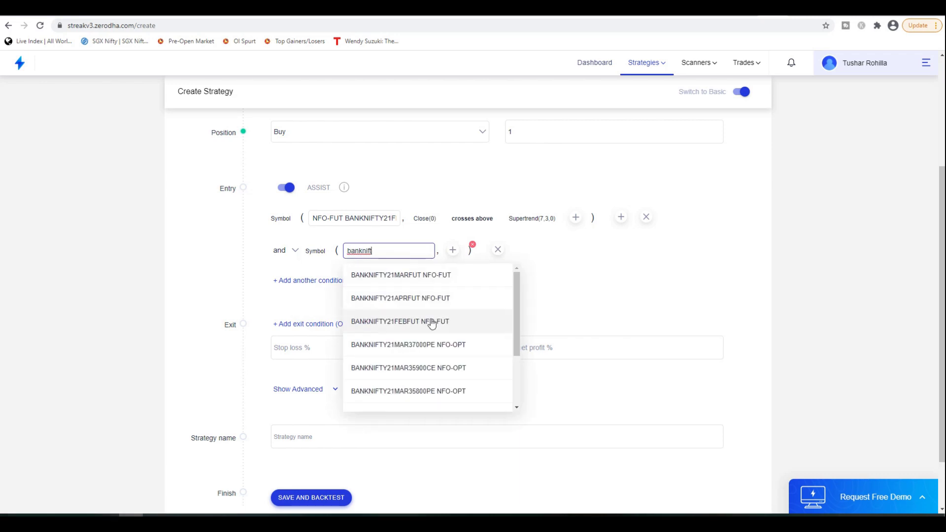
{"action": "left_click", "coordinate": [431, 323]}
Add the Close price indicator with offset 0 and the higher than comparator inside the second entry condition's Symbol function.
{"action": "left_click", "coordinate": [452, 250]}
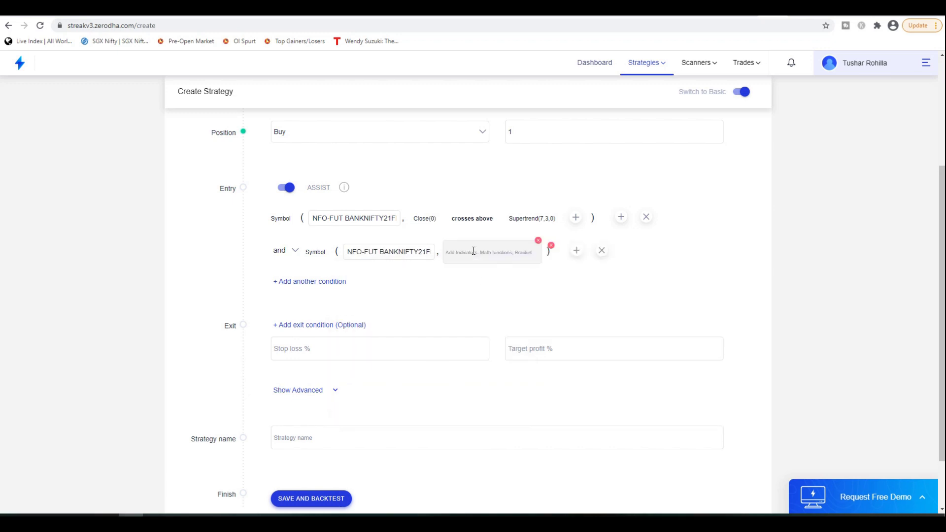
{"action": "type", "text": "clos"}
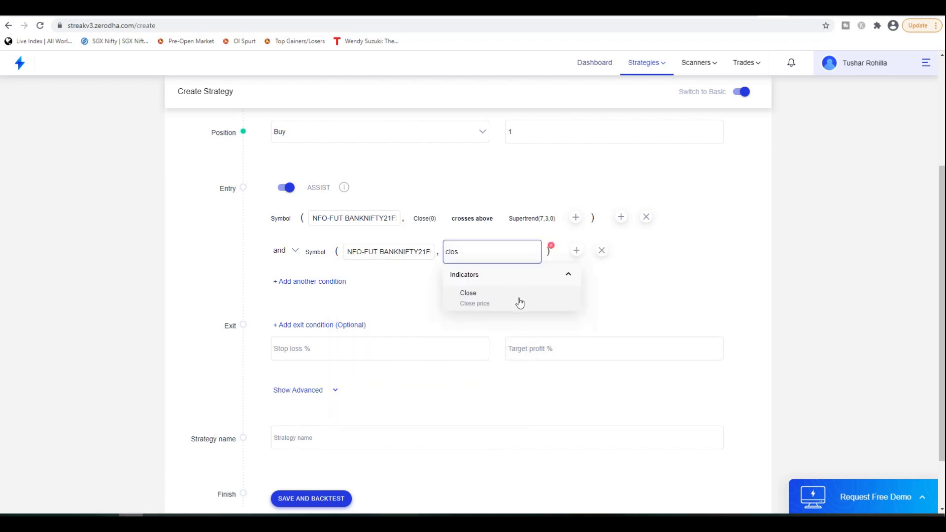
{"action": "left_click", "coordinate": [527, 299]}
{"action": "left_click", "coordinate": [480, 352]}
{"action": "left_click", "coordinate": [493, 251]}
{"action": "type", "text": "high"}
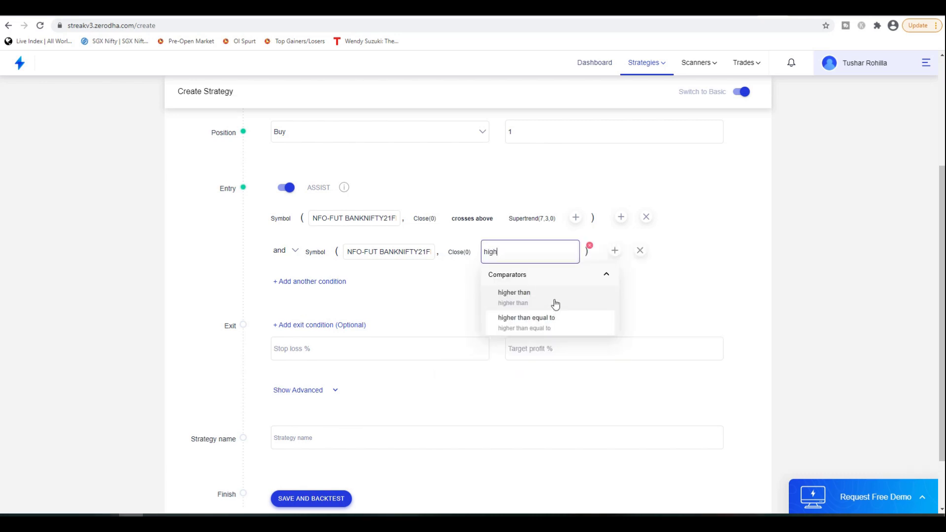
{"action": "left_click", "coordinate": [553, 299]}
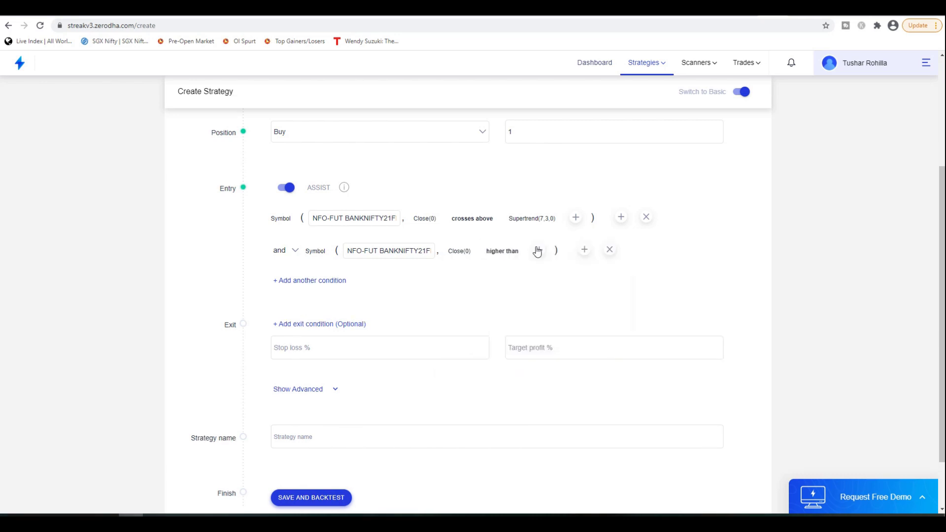
Add the Supertrend indicator after higher than in the second entry condition, with period 50, multiplier 21 and offset 0.
{"action": "type", "text": "super"}
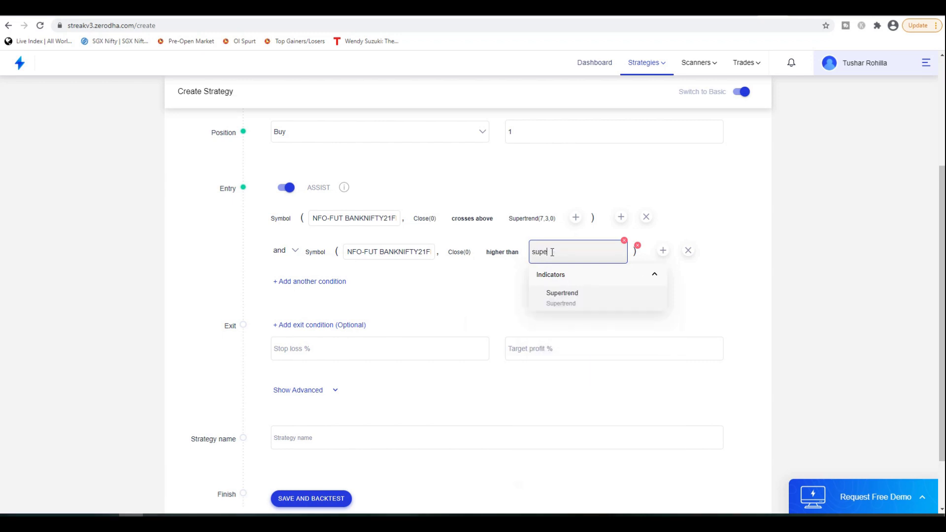
{"action": "left_click", "coordinate": [562, 296]}
{"action": "left_click", "coordinate": [579, 308]}
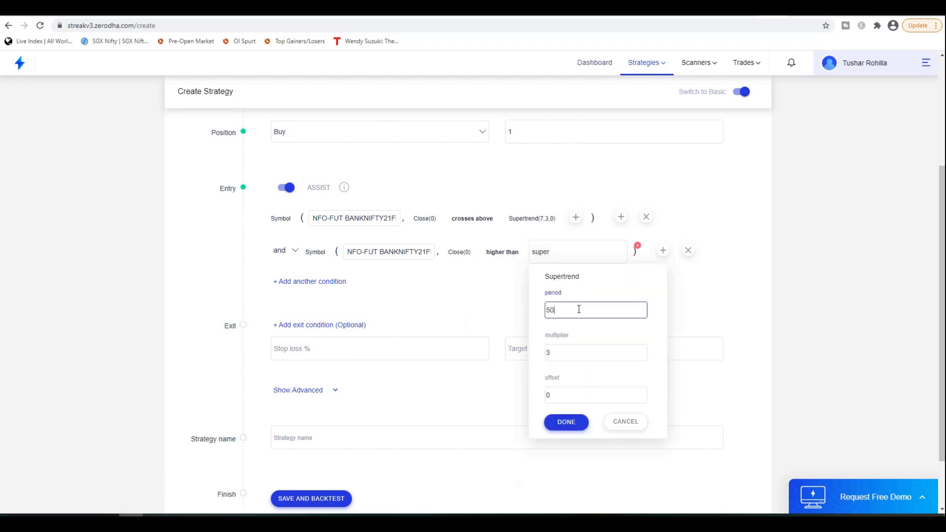
{"action": "left_click", "coordinate": [580, 354]}
{"action": "type", "text": "21"}
{"action": "left_click", "coordinate": [566, 422]}
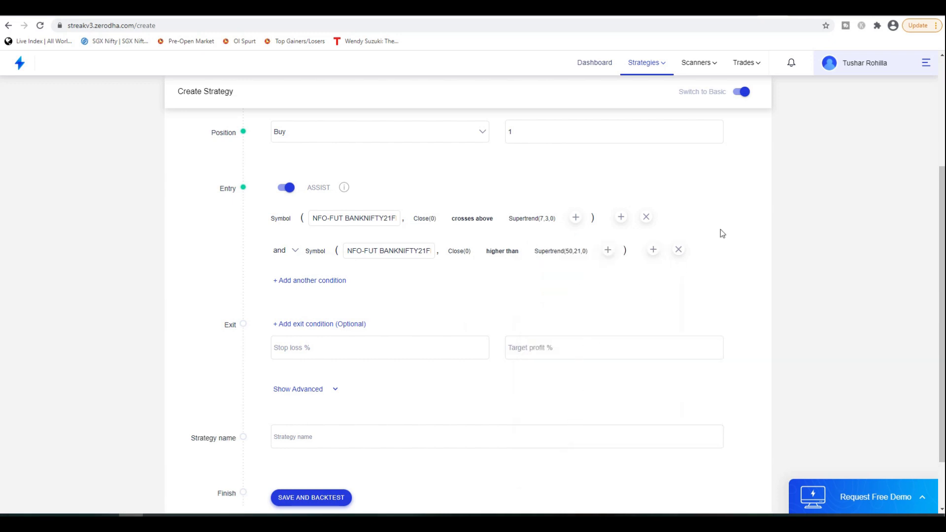
Switch to the Kite NIFTY BANK chart and compare the price with the Supertrend (50,21) line.
{"action": "key", "text": "ctrl+Tab"}
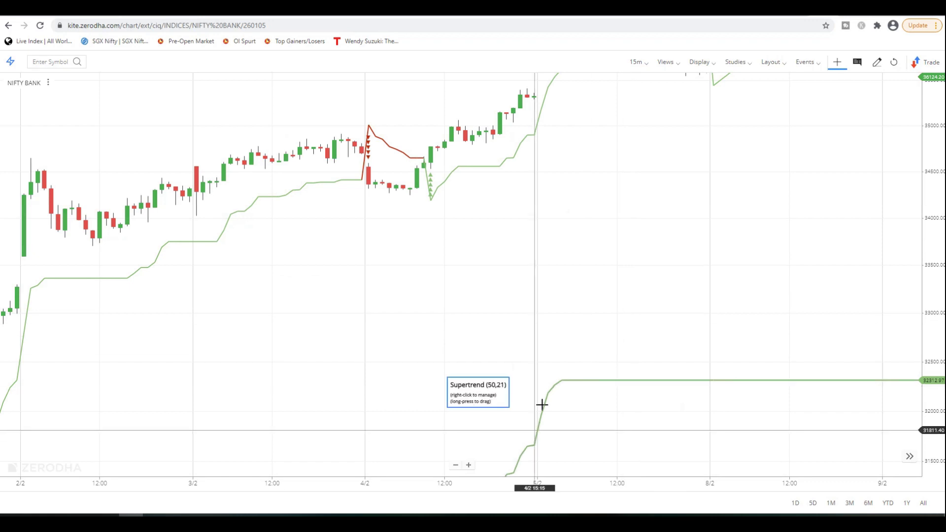
{"action": "left_click_drag", "start_coordinate": [934, 151], "coordinate": [935, 247]}
{"action": "left_click_drag", "start_coordinate": [616, 256], "coordinate": [584, 285]}
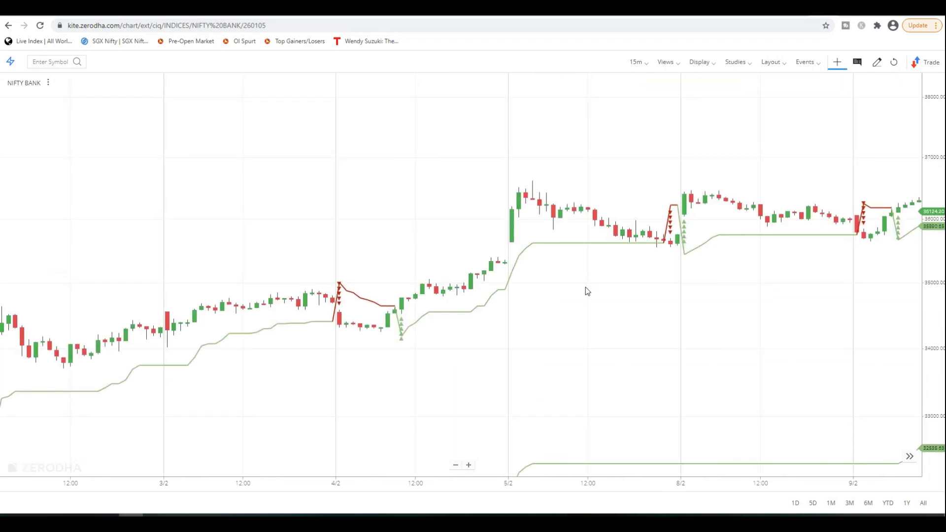
{"action": "left_click_drag", "start_coordinate": [505, 309], "coordinate": [507, 224]}
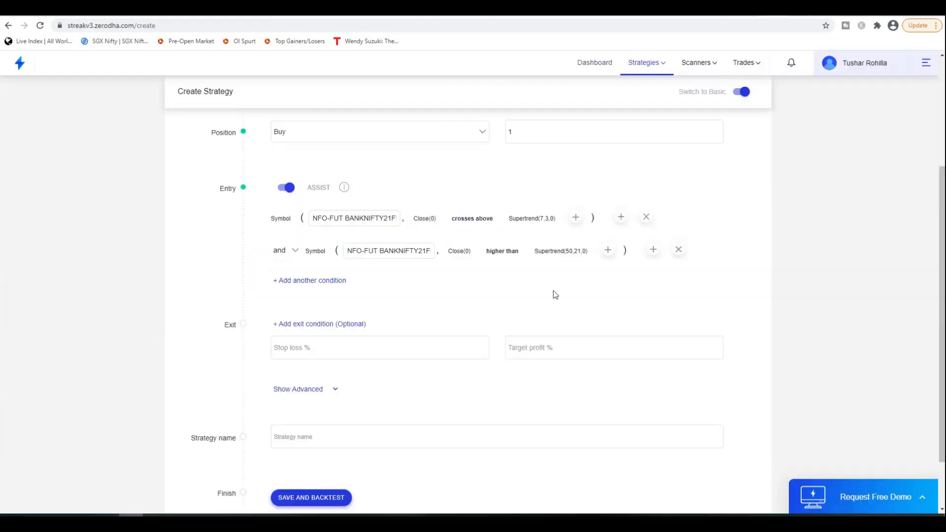
Set the strategy's stop loss to .5% and its target profit to 2.75%.
{"action": "left_click", "coordinate": [348, 353]}
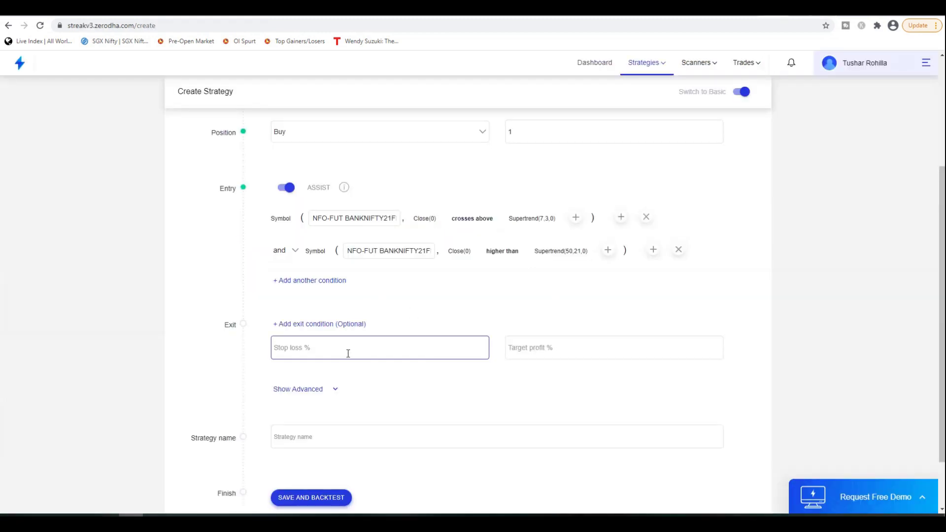
{"action": "type", "text": ".5"}
{"action": "left_click", "coordinate": [536, 346]}
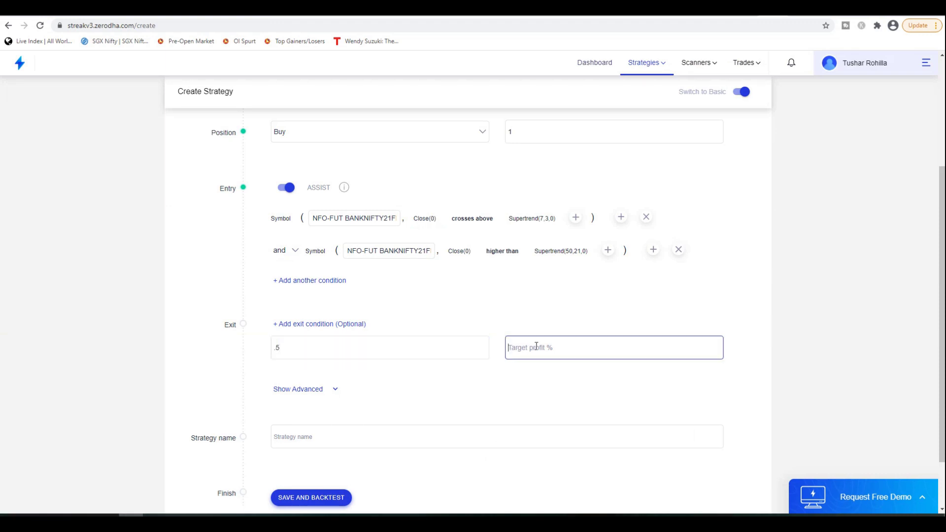
{"action": "type", "text": "2.75"}
Show the strategy's advanced settings and check the chart type and order type options, keeping Candlestick and MIS.
{"action": "scroll", "coordinate": [537, 346], "scroll_direction": "down", "scroll_amount": 1}
{"action": "left_click", "coordinate": [339, 326]}
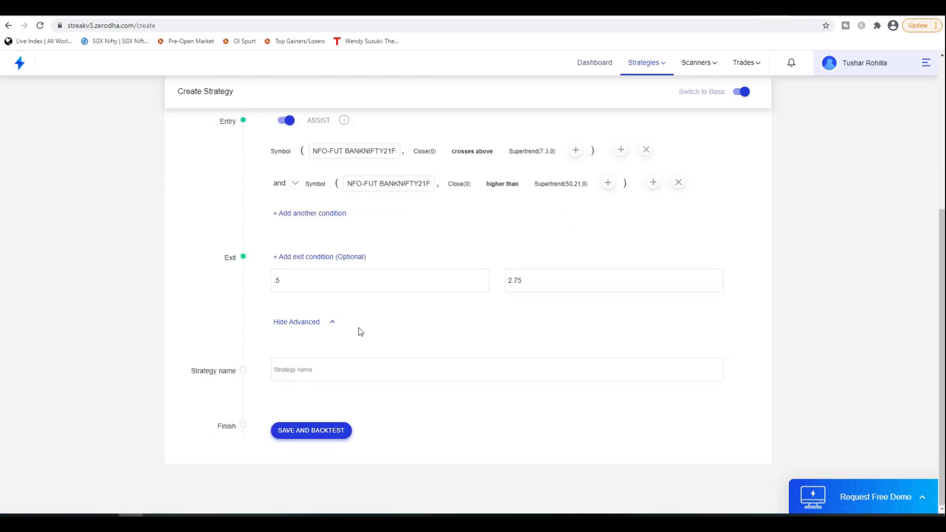
{"action": "scroll", "coordinate": [380, 321], "scroll_direction": "down", "scroll_amount": 2}
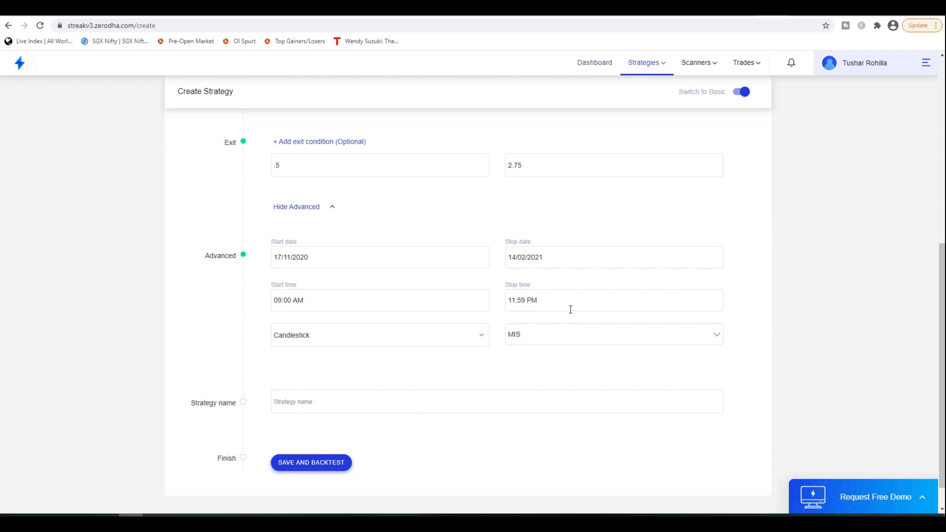
{"action": "left_click", "coordinate": [419, 338]}
{"action": "left_click", "coordinate": [418, 334]}
{"action": "left_click", "coordinate": [414, 336]}
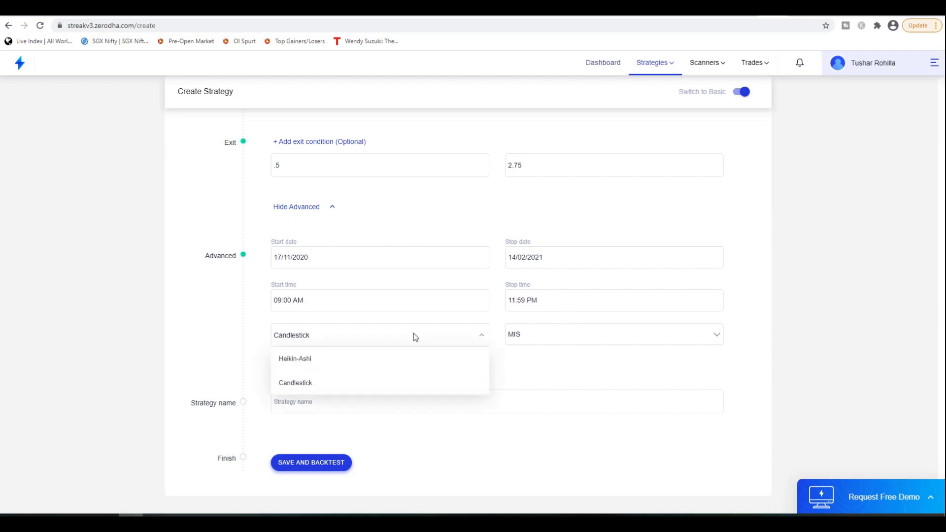
{"action": "left_click", "coordinate": [615, 359]}
{"action": "left_click", "coordinate": [650, 334]}
{"action": "left_click", "coordinate": [762, 343]}
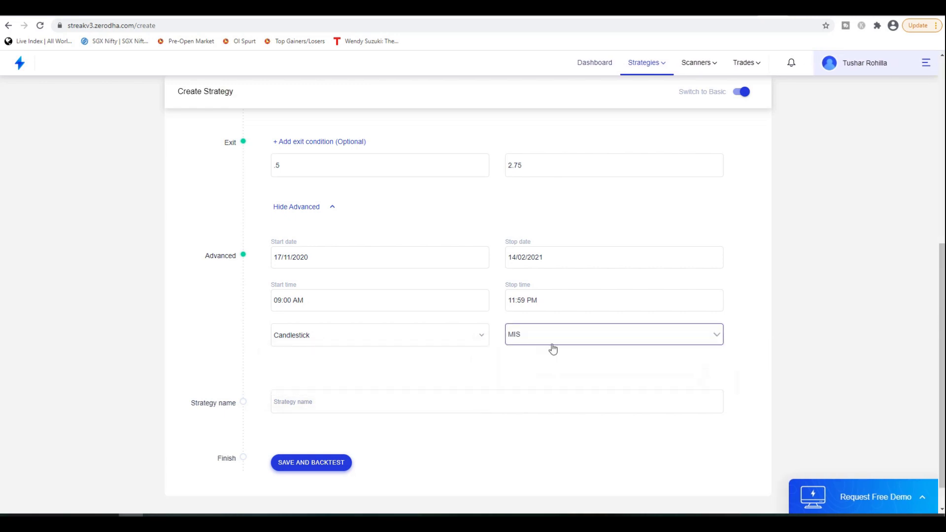
Name the strategy "Double Supertrend Strategy", then save it and run the backtest.
{"action": "scroll", "coordinate": [456, 369], "scroll_direction": "down", "scroll_amount": 1}
{"action": "left_click", "coordinate": [381, 367]}
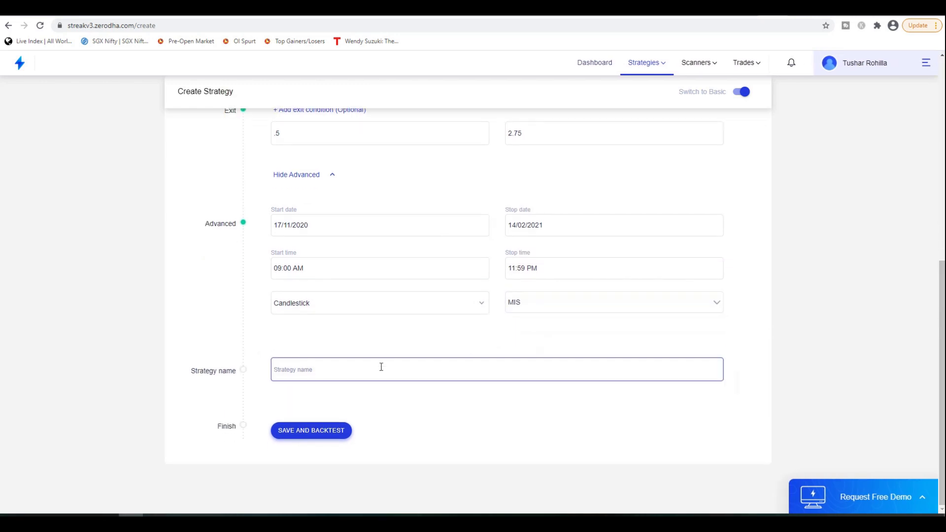
{"action": "type", "text": "Double"}
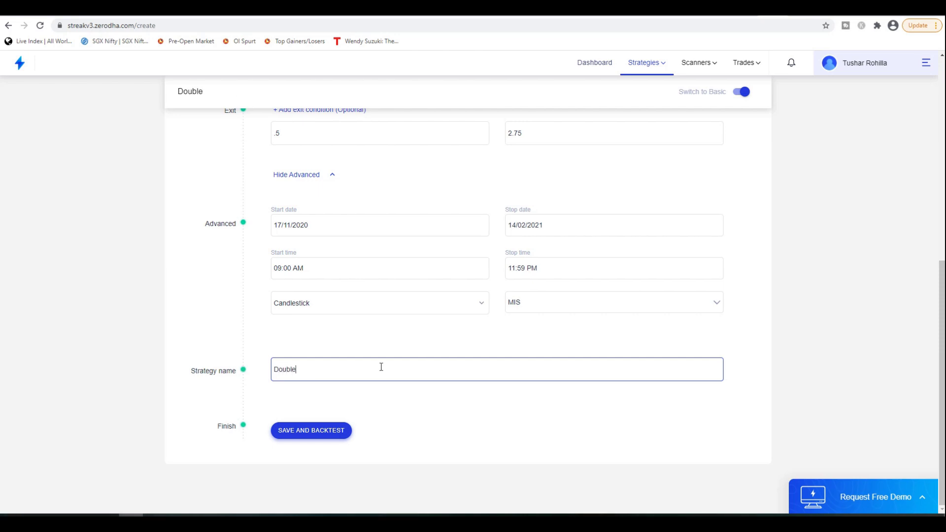
{"action": "type", "text": " Supertrebd"}
{"action": "key", "text": "BackSpace"}
{"action": "type", "text": "nd Strategy"}
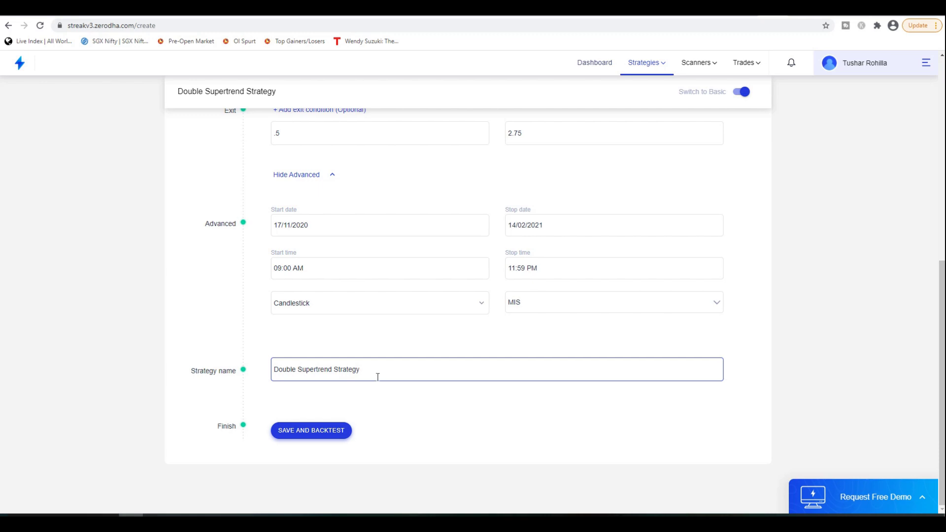
{"action": "left_click", "coordinate": [338, 430]}
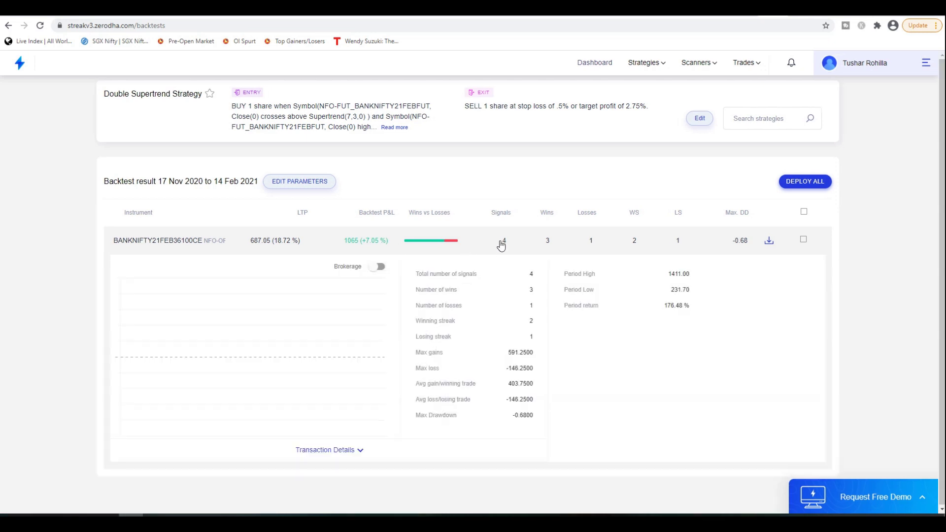
Expand the transaction details in the BANKNIFTY21FEB36100CE backtest result and review the individual trades.
{"action": "left_click", "coordinate": [497, 244]}
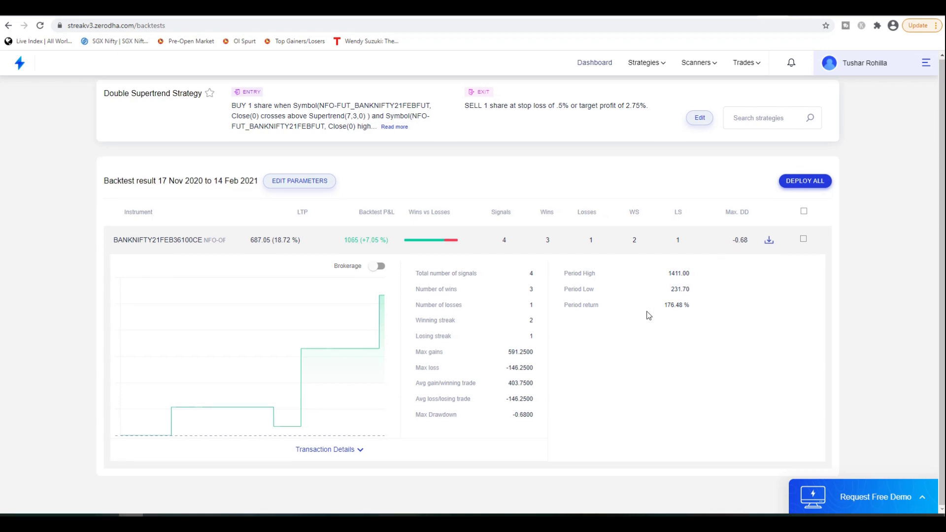
{"action": "left_click", "coordinate": [340, 451]}
{"action": "scroll", "coordinate": [475, 447], "scroll_direction": "down", "scroll_amount": 4}
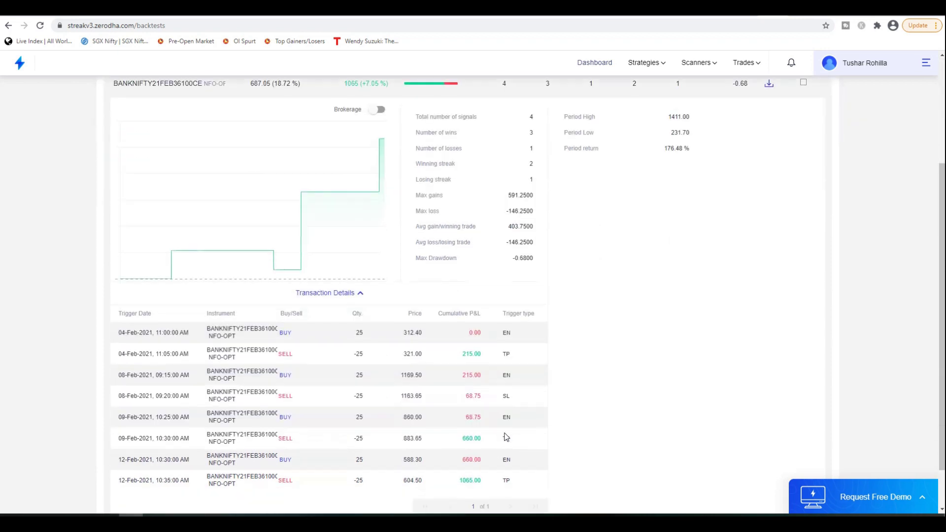